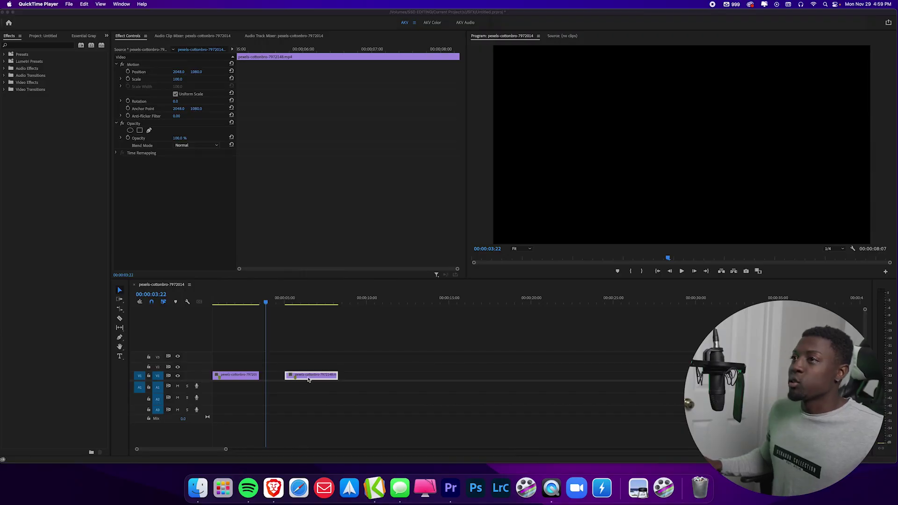
Ripple delete the gap between the two clips so they play back to back
{"action": "mouse_move", "coordinate": [251, 303]}
{"action": "left_mouse_down"}
{"action": "mouse_move", "coordinate": [225, 302]}
{"action": "mouse_move", "coordinate": [247, 302]}
{"action": "left_mouse_up"}
{"action": "left_click", "coordinate": [296, 299]}
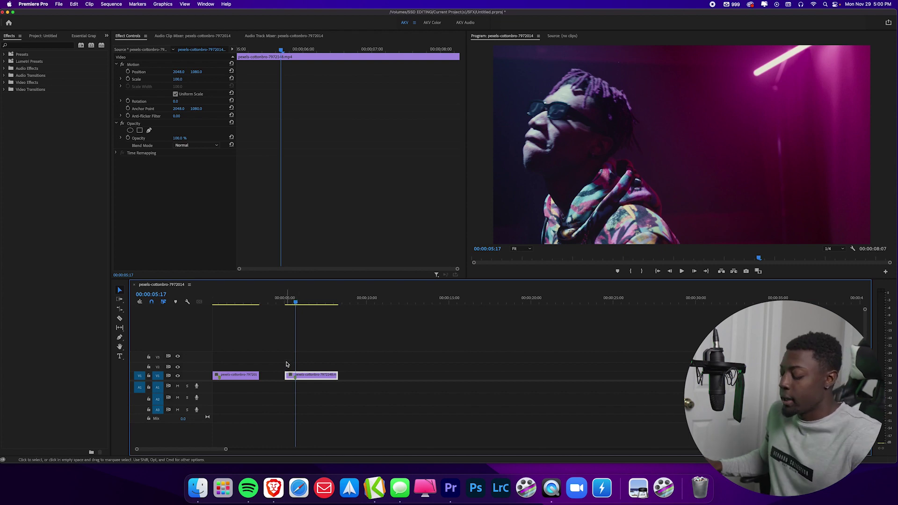
{"action": "key", "text": "equal"}
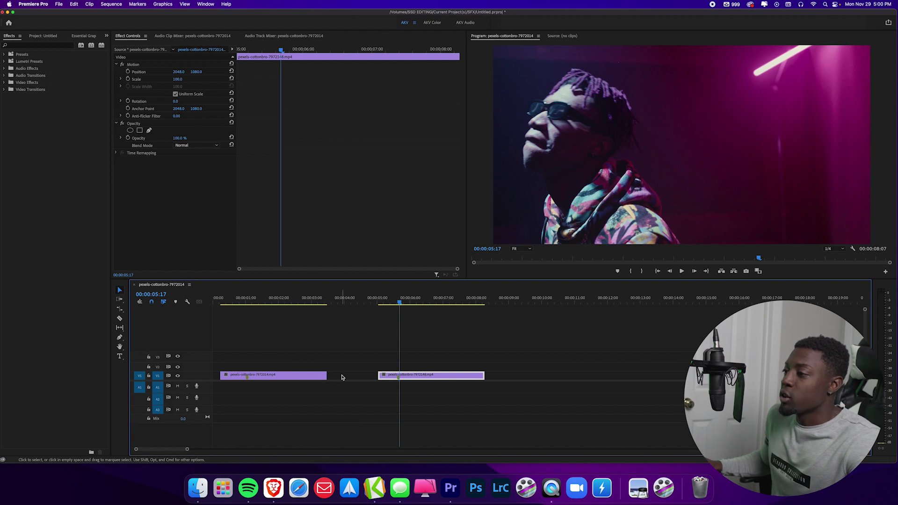
{"action": "key", "text": "equal"}
{"action": "left_click", "coordinate": [443, 376]}
{"action": "key", "text": "Delete"}
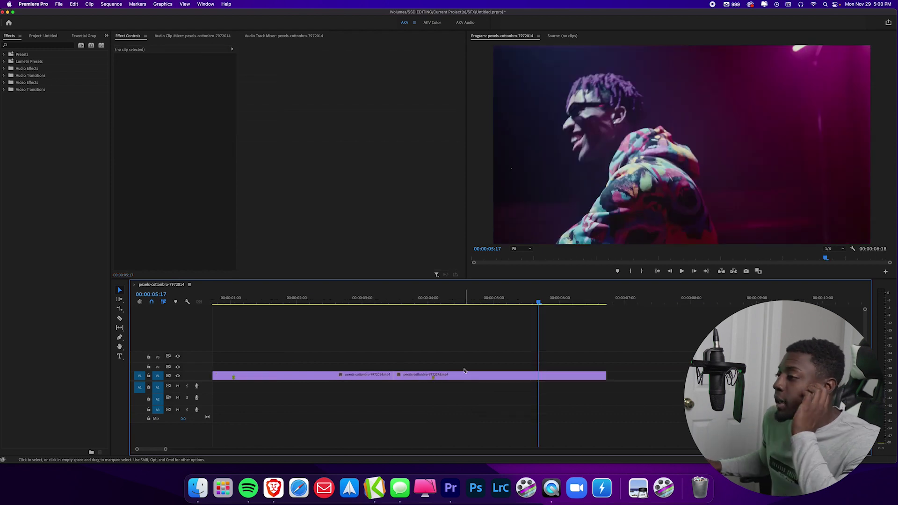
Razor the first clip a few frames before the cut, near 00:00:03:02
{"action": "left_click_drag", "start_coordinate": [420, 304], "coordinate": [394, 306]}
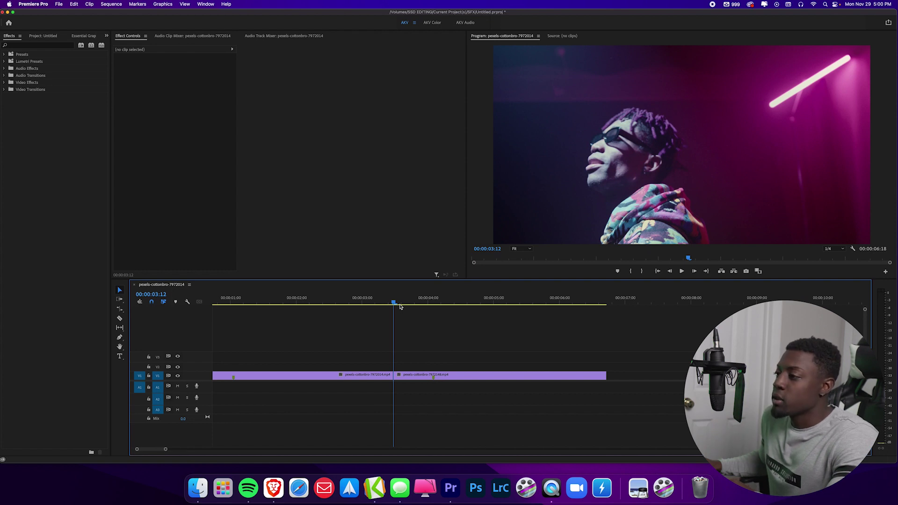
{"action": "key", "text": "shift+Left"}
{"action": "key", "text": "shift+Left"}
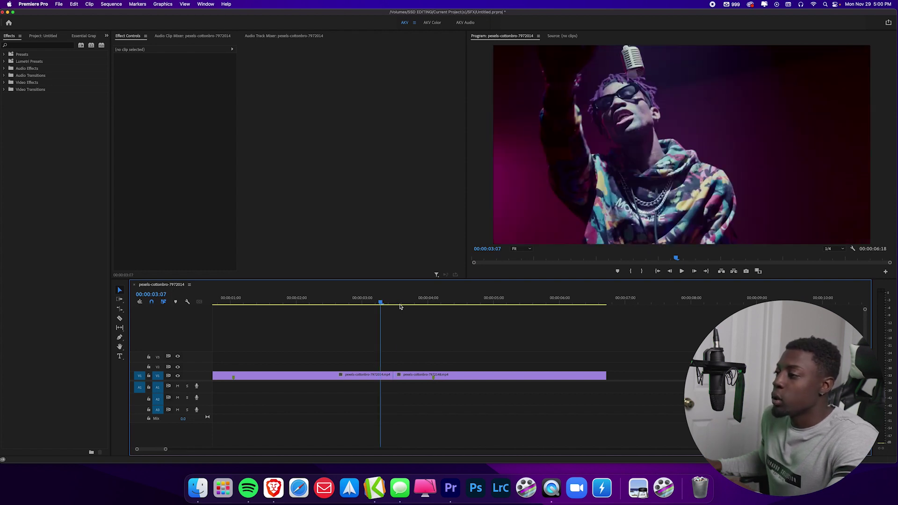
{"action": "key", "text": "c"}
{"action": "left_click", "coordinate": [369, 375]}
{"action": "left_click_drag", "start_coordinate": [369, 303], "coordinate": [421, 304]}
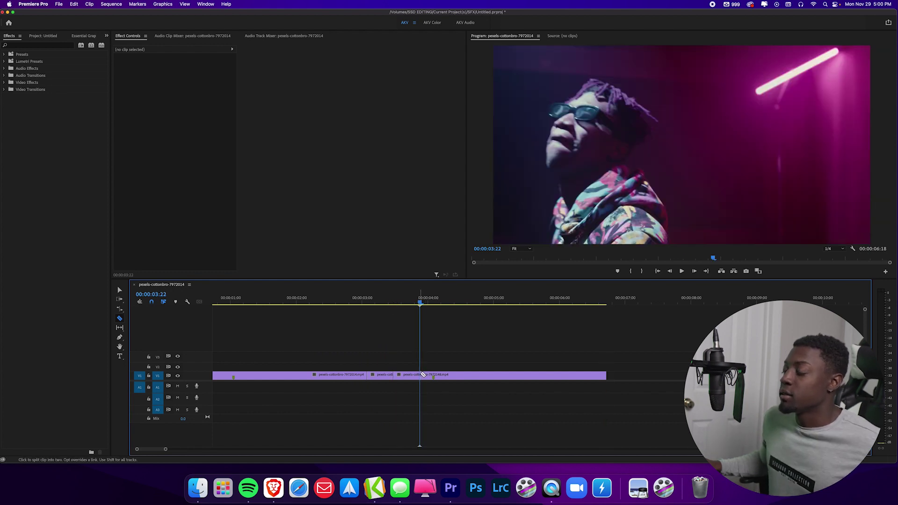
Cut the clip at 00:00:03:22 and nest the two short pieces as Nested Sequence 02
{"action": "left_click", "coordinate": [421, 375]}
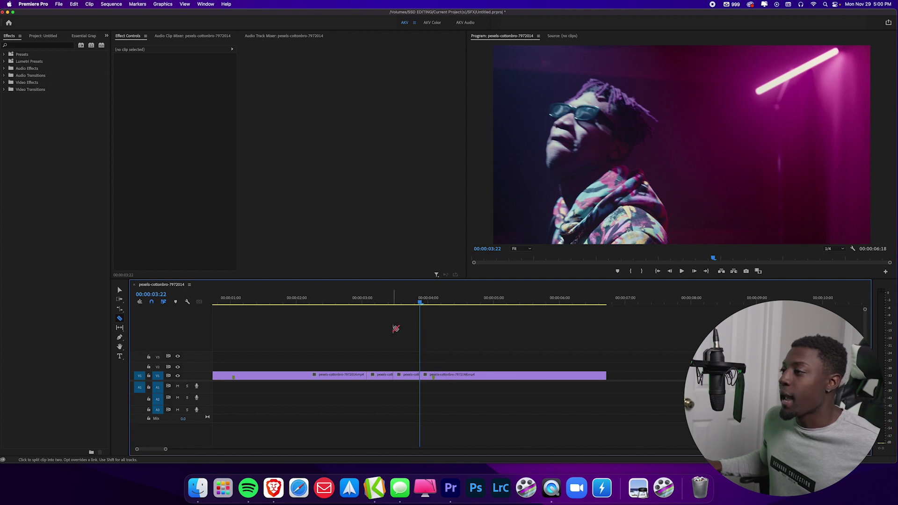
{"action": "key", "text": "v"}
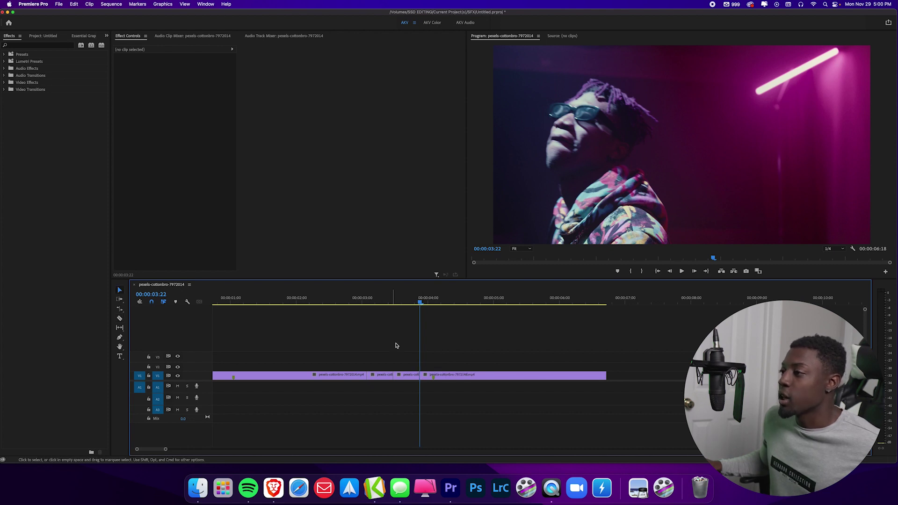
{"action": "left_click_drag", "start_coordinate": [410, 359], "coordinate": [379, 388]}
{"action": "right_click", "coordinate": [383, 381]}
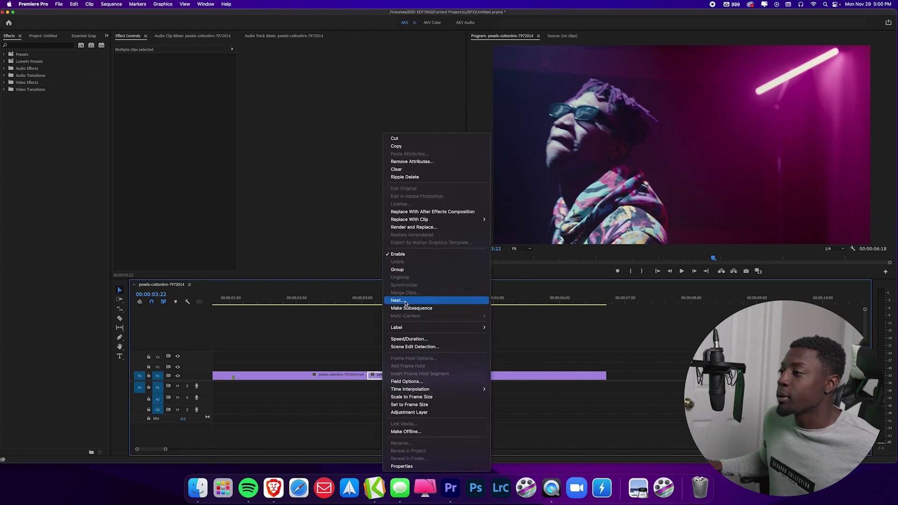
{"action": "left_click", "coordinate": [405, 301]}
{"action": "left_click", "coordinate": [464, 248]}
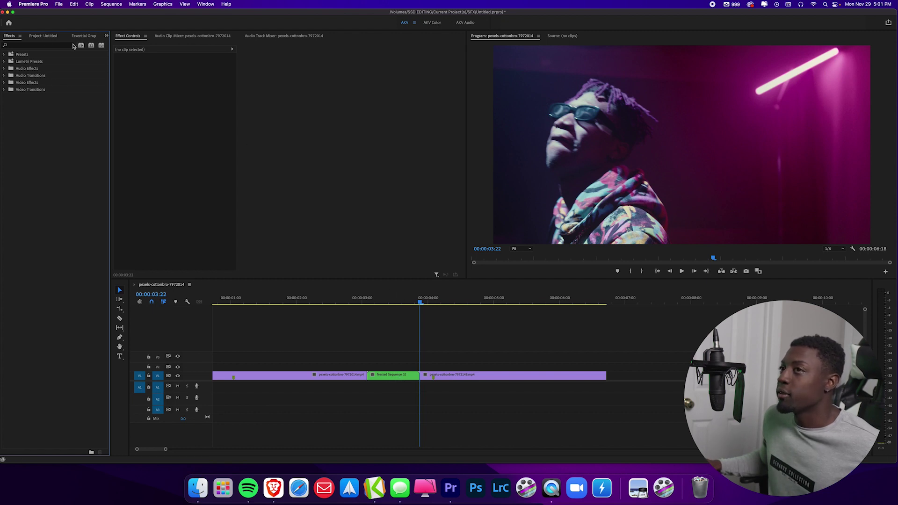
Search 'lev' and drop the Levels effect onto the Nested Sequence 02 clip
{"action": "left_click", "coordinate": [30, 46]}
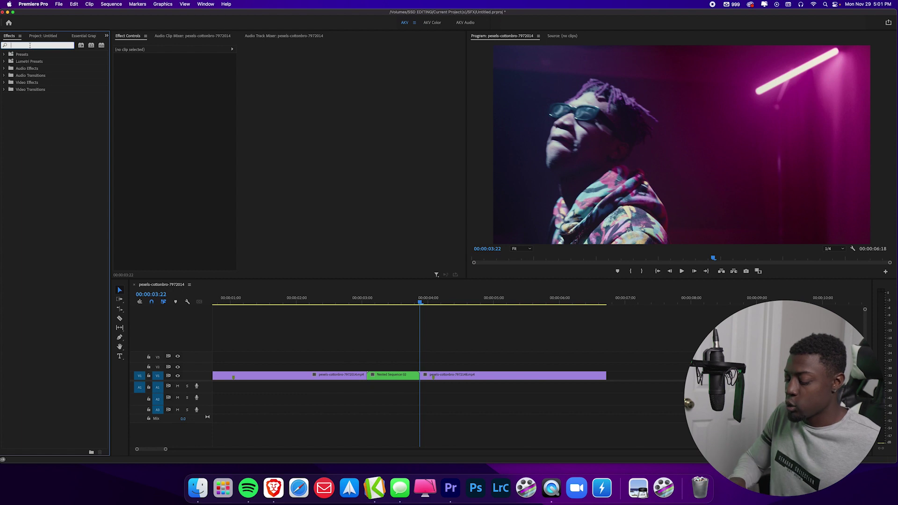
{"action": "type", "text": "level"}
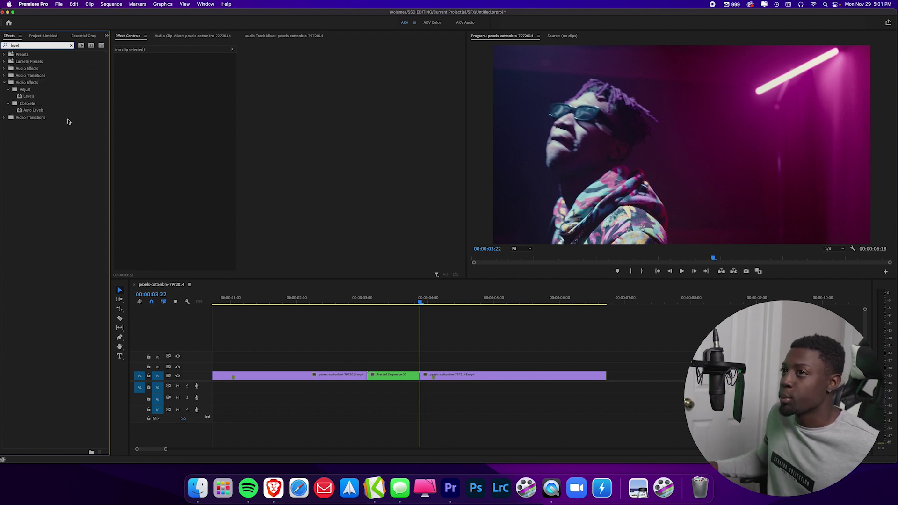
{"action": "left_click_drag", "start_coordinate": [30, 96], "coordinate": [407, 376]}
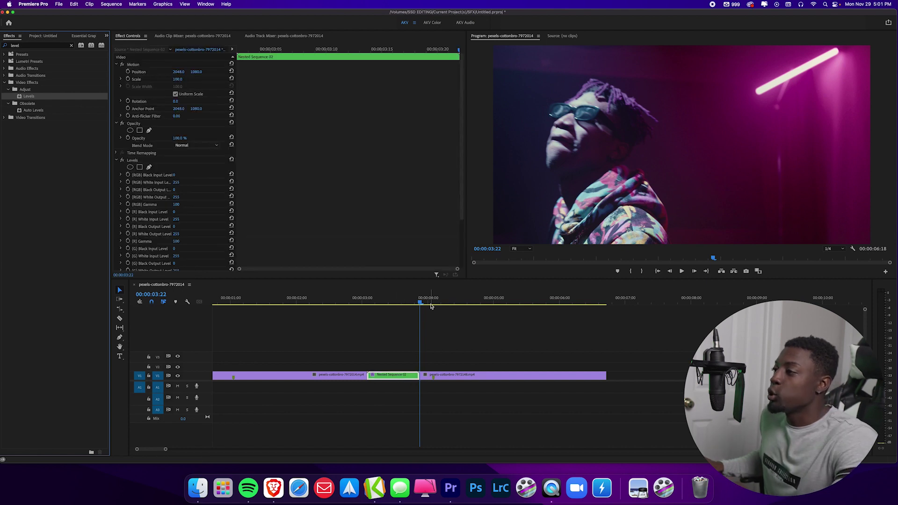
{"action": "left_click", "coordinate": [421, 305]}
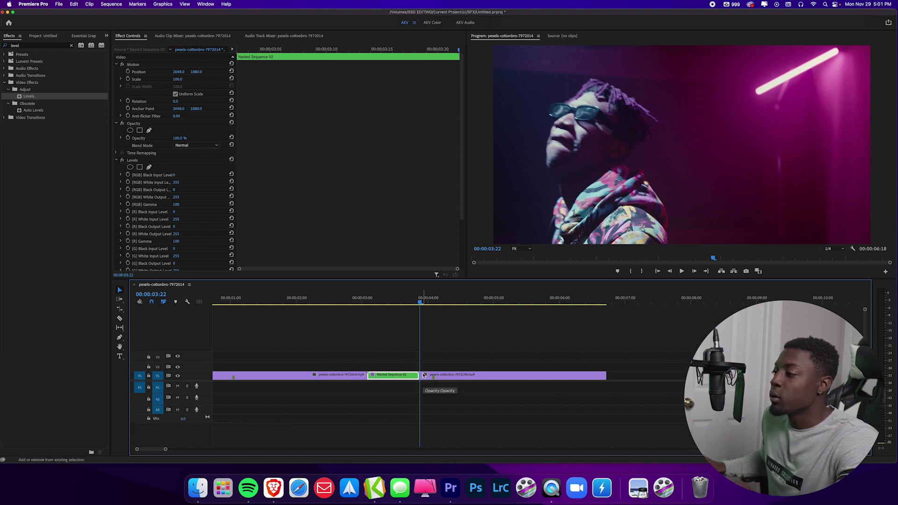
{"action": "key", "text": "shift+Left"}
{"action": "key", "text": "shift+Left"}
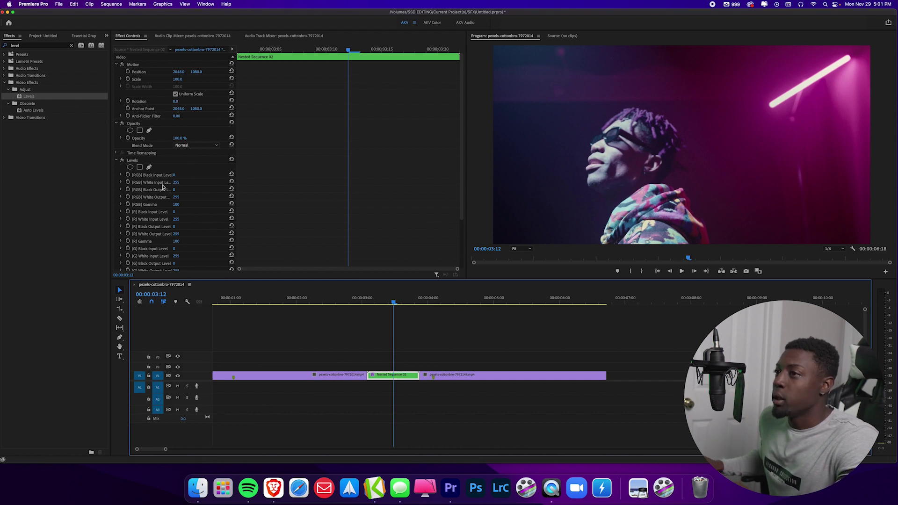
Keyframe the Levels RGB White Input Level, settling on a value of 80
{"action": "left_click", "coordinate": [128, 183]}
{"action": "left_click", "coordinate": [176, 183]}
{"action": "type", "text": "233"}
{"action": "key", "text": "Return"}
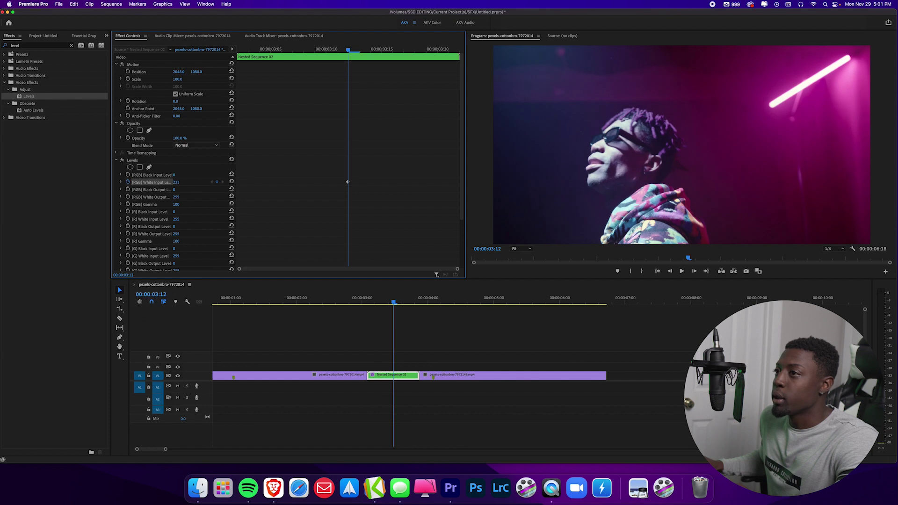
{"action": "type", "text": "134"}
{"action": "key", "text": "Return"}
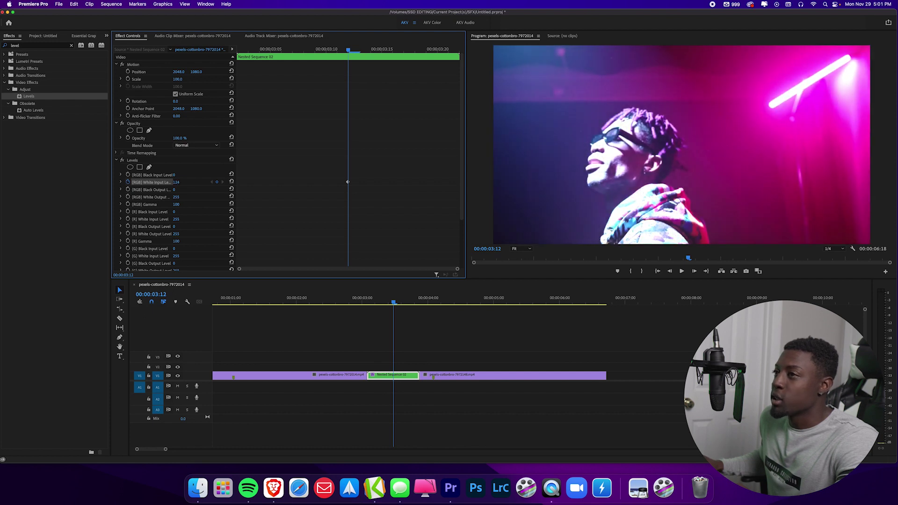
{"action": "left_click", "coordinate": [178, 182]}
{"action": "type", "text": "80"}
{"action": "key", "text": "Return"}
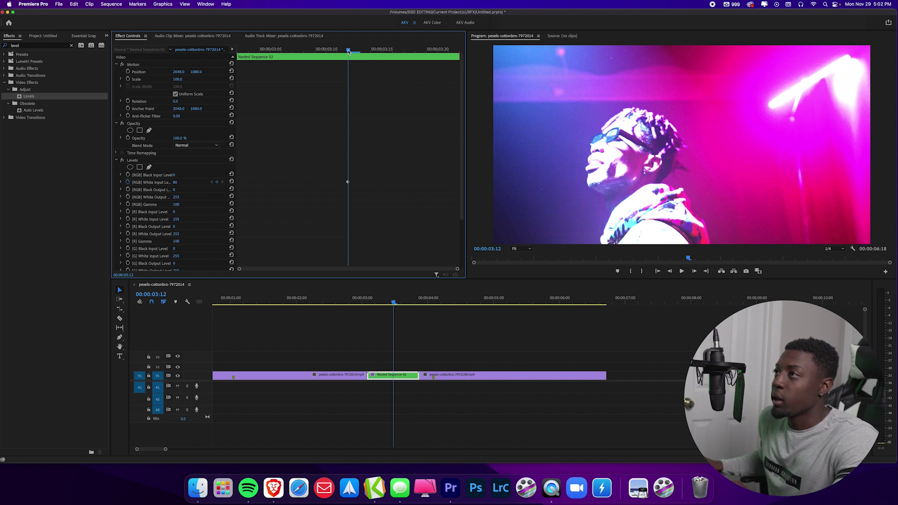
Return White Input Level to 255 on the frames around the flash and play it back
{"action": "left_click_drag", "start_coordinate": [348, 52], "coordinate": [337, 50]}
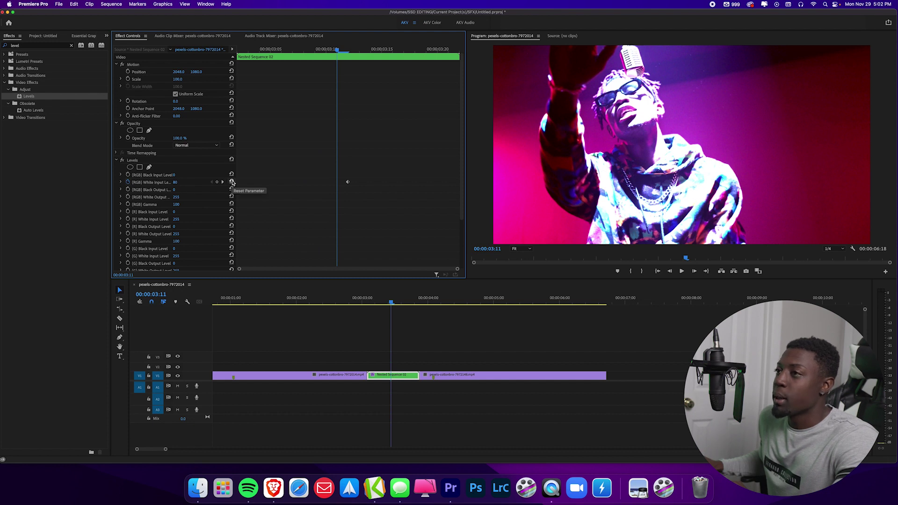
{"action": "left_click", "coordinate": [232, 182]}
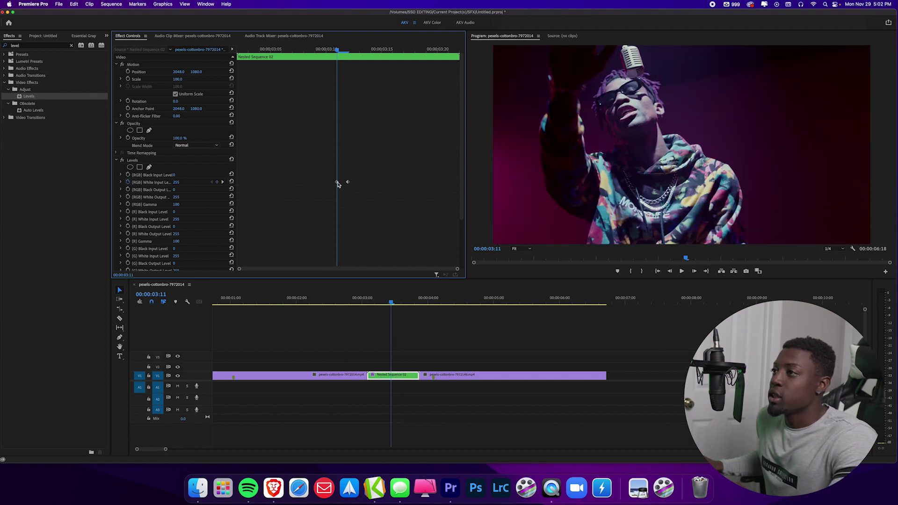
{"action": "key", "text": "Delete"}
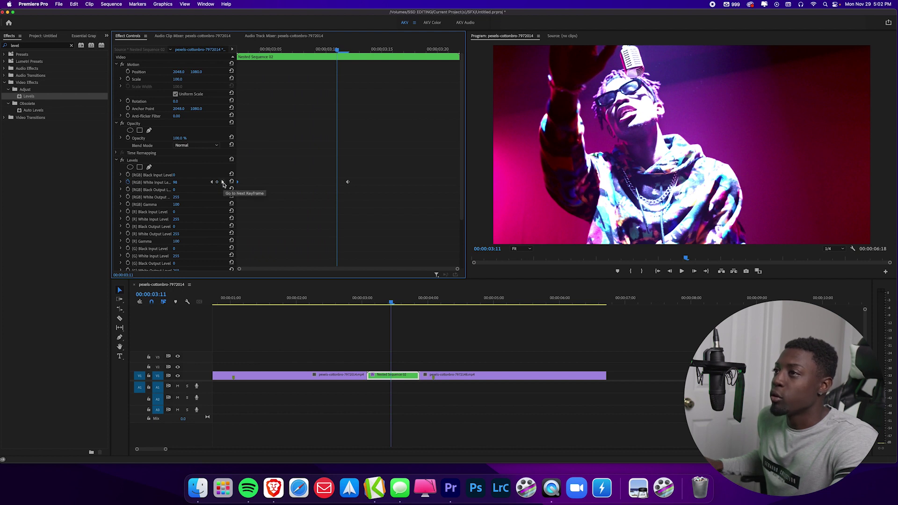
{"action": "left_click", "coordinate": [223, 182]}
{"action": "key", "text": "Right"}
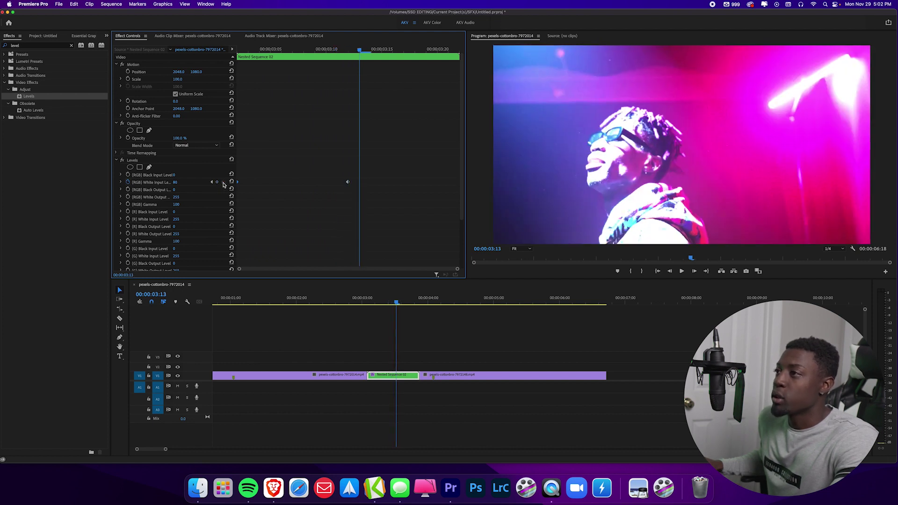
{"action": "left_click", "coordinate": [231, 182]}
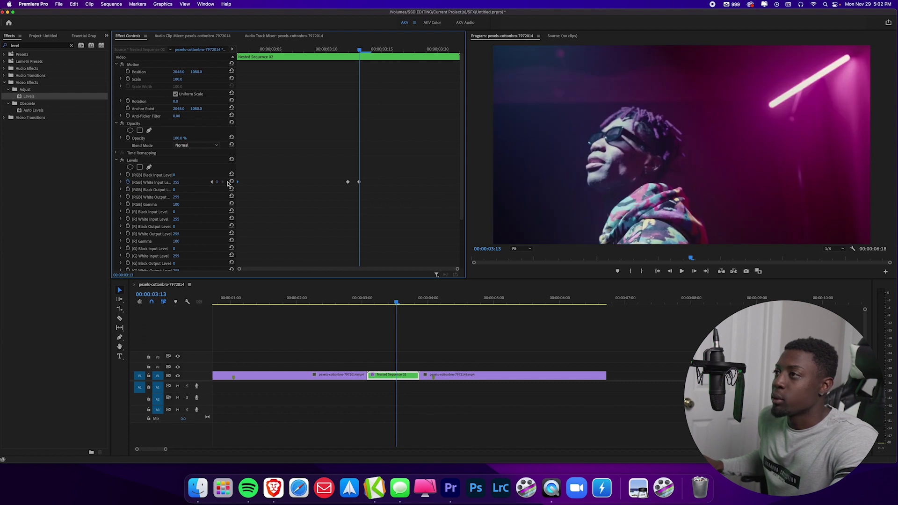
{"action": "key", "text": "Delete"}
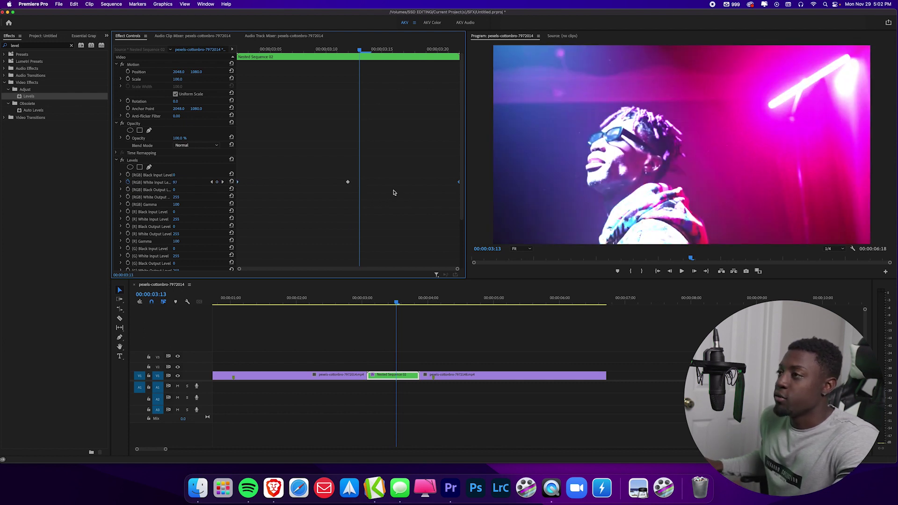
{"action": "left_click", "coordinate": [351, 302]}
{"action": "key", "text": "space"}
{"action": "key", "text": "space"}
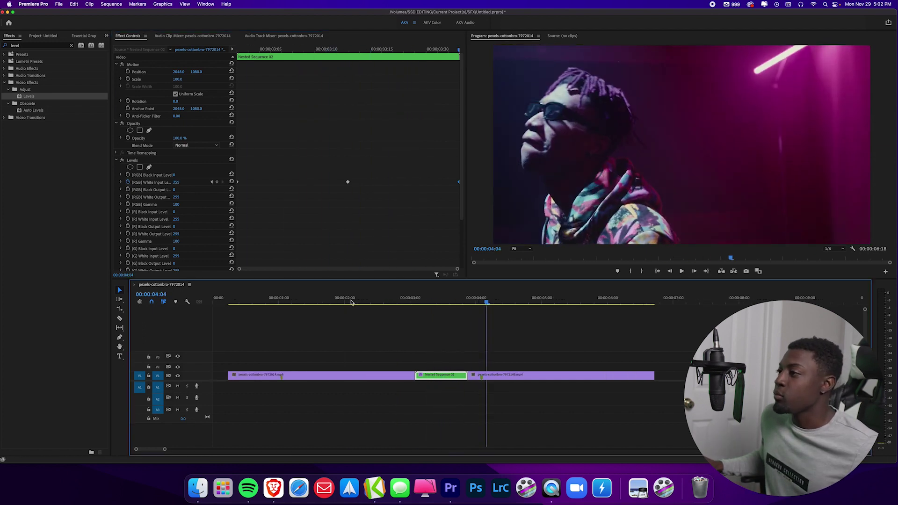
Move the first White Input Level keyframe to 3:07 and add a 255 keyframe at 3:17
{"action": "left_click", "coordinate": [411, 302]}
{"action": "key", "text": "space"}
{"action": "key", "text": "space"}
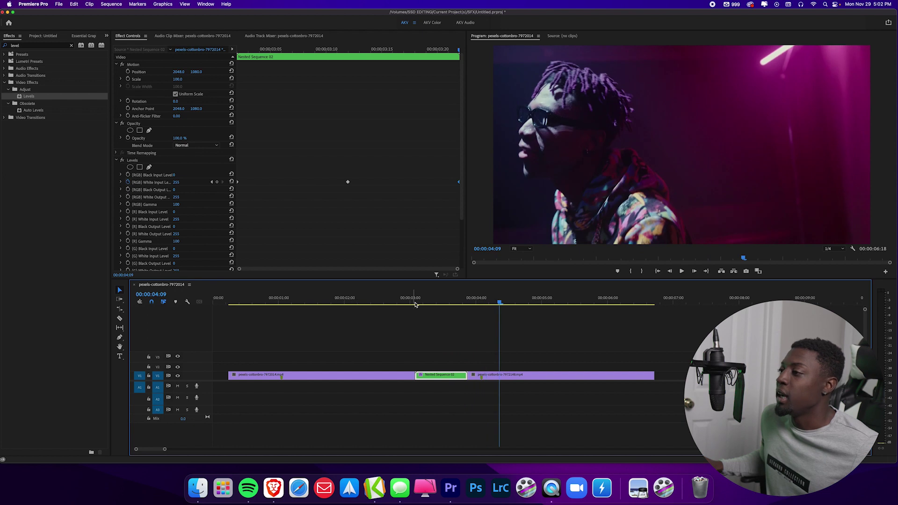
{"action": "left_click", "coordinate": [442, 302]}
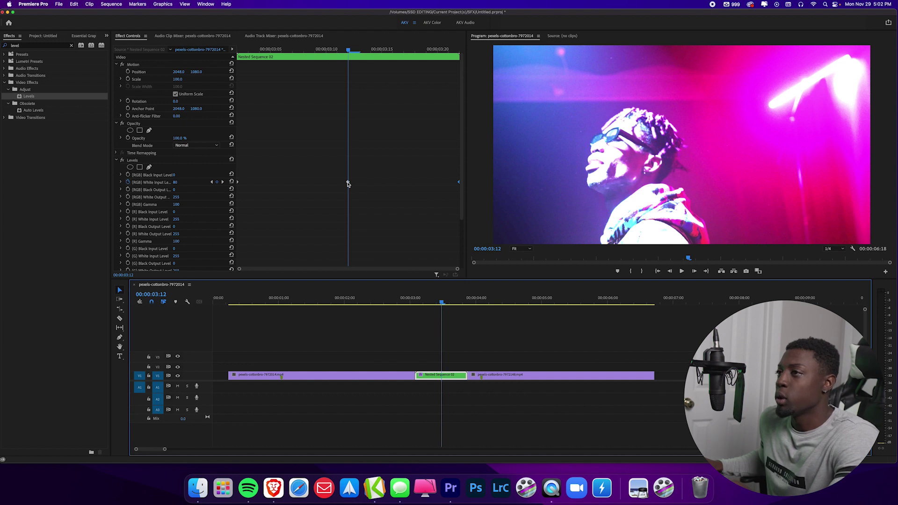
{"action": "key", "text": "shift+Left"}
{"action": "left_click", "coordinate": [238, 184]}
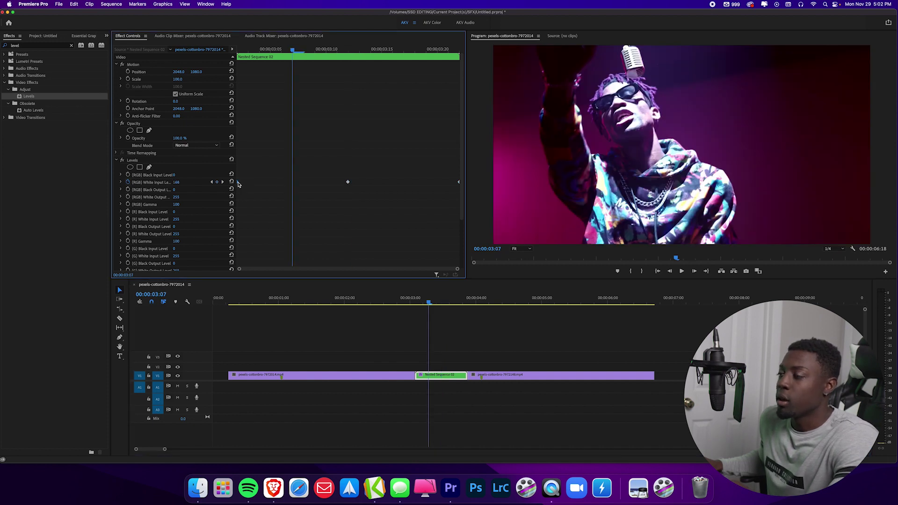
{"action": "left_click_drag", "start_coordinate": [238, 184], "coordinate": [291, 184]}
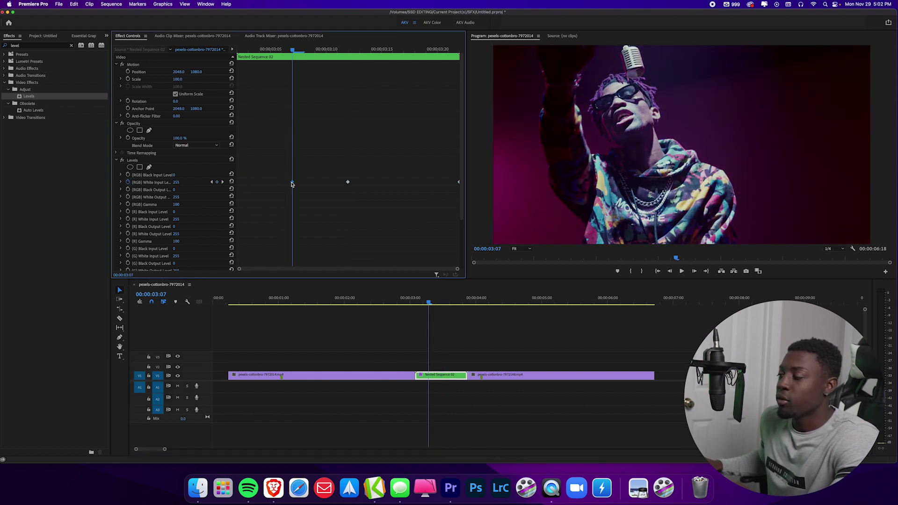
{"action": "key", "text": "space"}
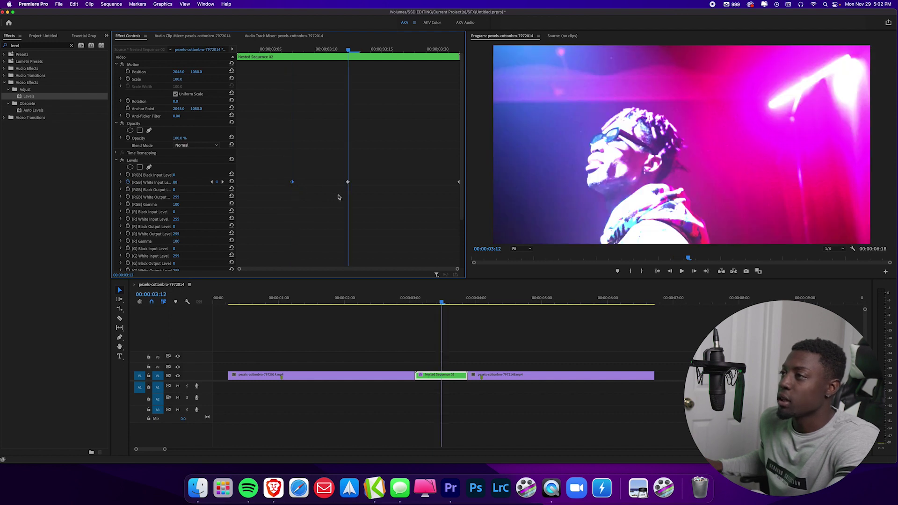
{"action": "left_click", "coordinate": [404, 182]}
Replay the flash at the cut, then select the Levels effect at 3:12
{"action": "left_click", "coordinate": [396, 303]}
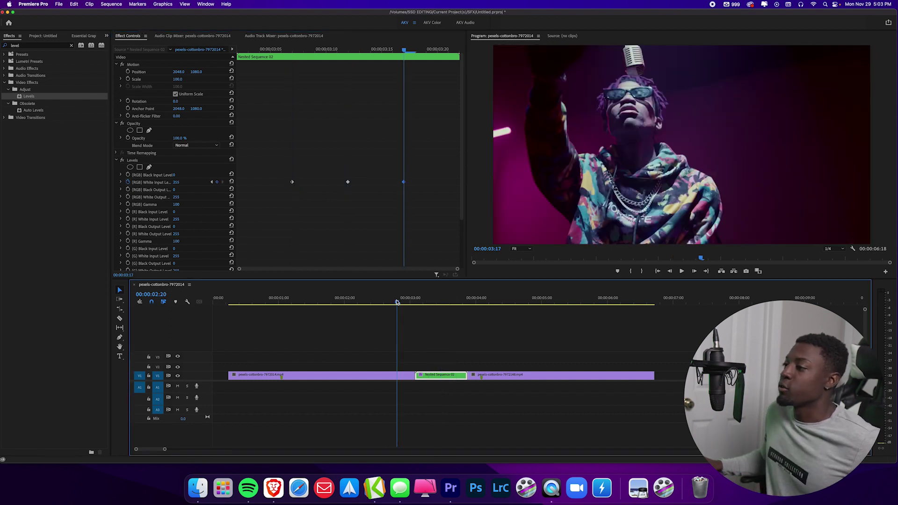
{"action": "key", "text": "space"}
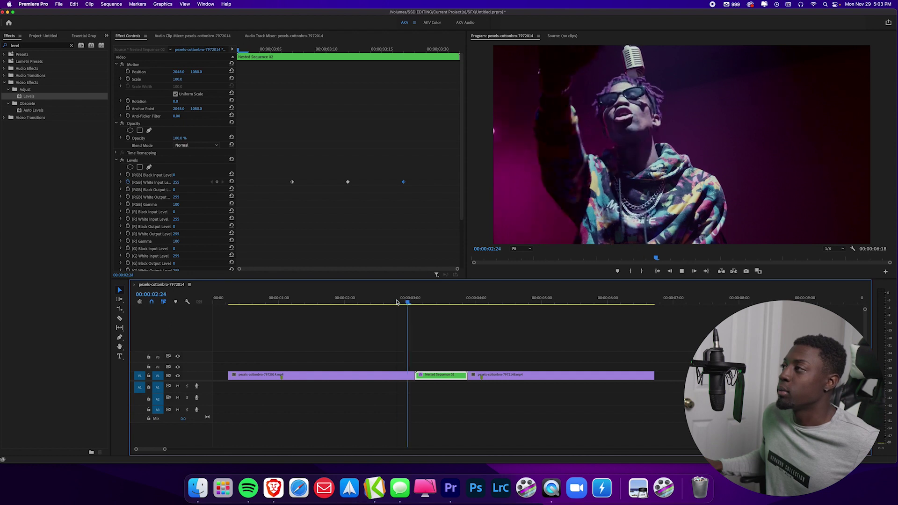
{"action": "left_click", "coordinate": [397, 302]}
{"action": "key", "text": "space"}
{"action": "left_click", "coordinate": [397, 302]}
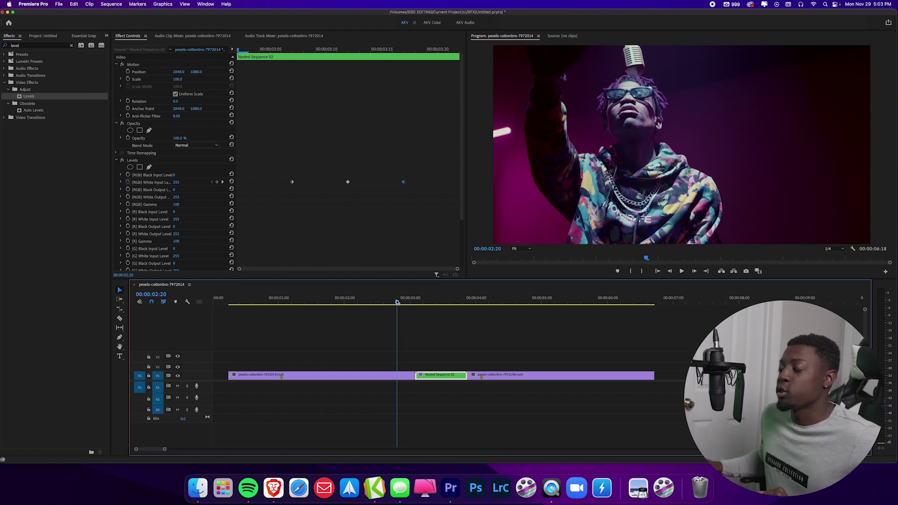
{"action": "left_click", "coordinate": [177, 161]}
{"action": "left_click", "coordinate": [441, 303]}
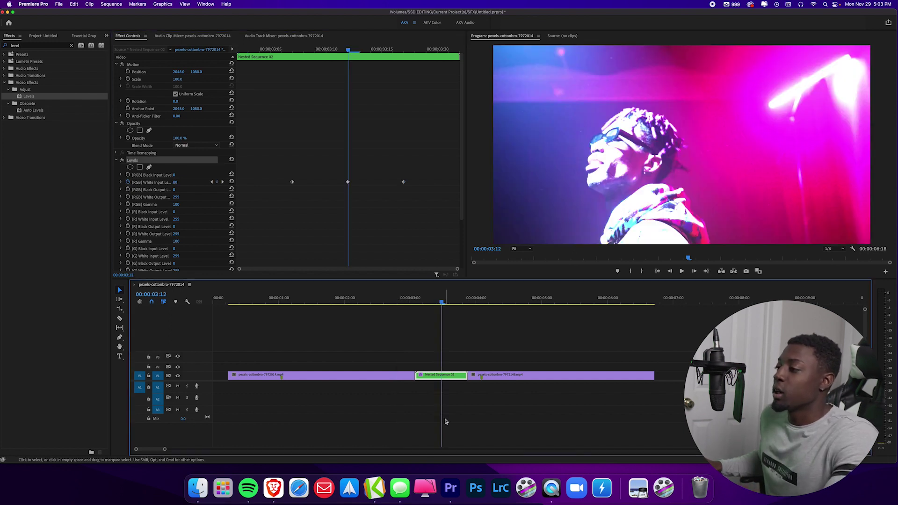
Undo the nest and razor the V1 clip at 3:07 and 3:17
{"action": "key", "text": "super+z"}
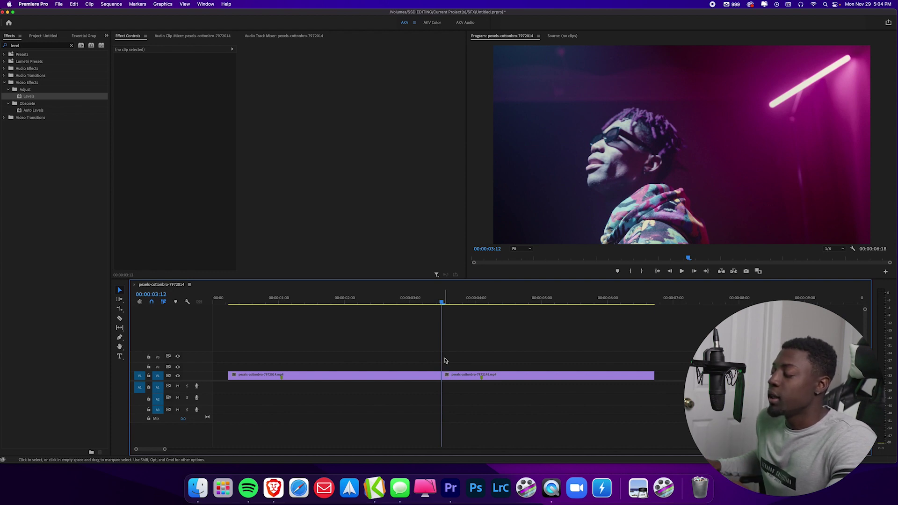
{"action": "key", "text": "shift+Left"}
{"action": "key", "text": "c"}
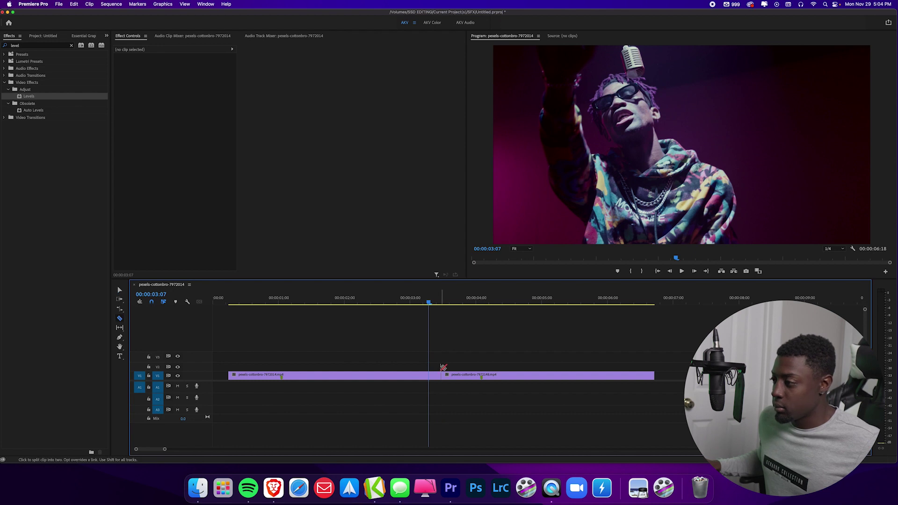
{"action": "left_click", "coordinate": [438, 374]}
{"action": "key", "text": "shift+Right"}
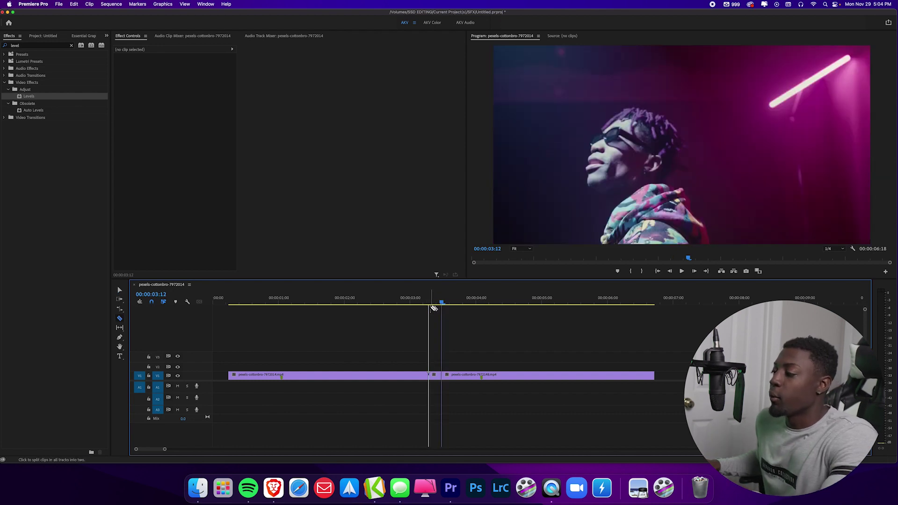
{"action": "key", "text": "shift+Right"}
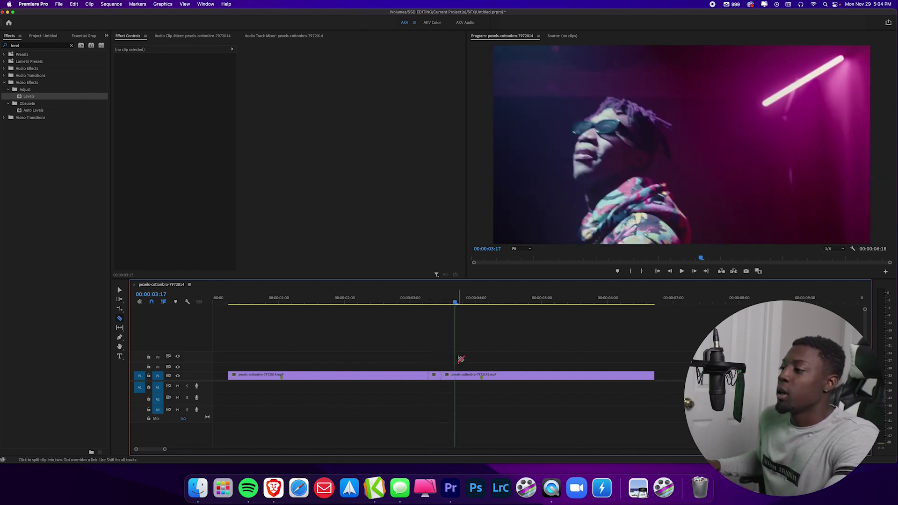
{"action": "left_click", "coordinate": [457, 375]}
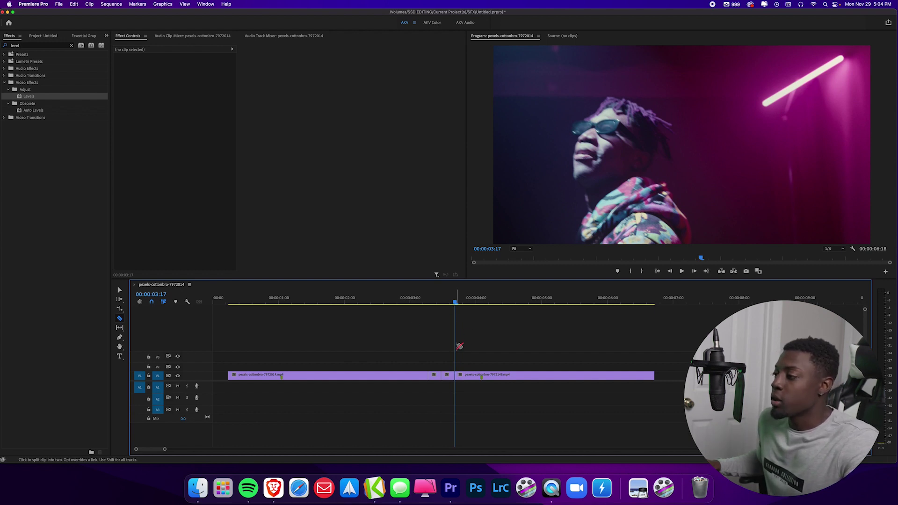
Split V1 at every frame from 3:08 through 3:16, then switch back to the Selection tool
{"action": "key", "text": "="}
{"action": "left_click", "coordinate": [465, 303]}
{"action": "left_click", "coordinate": [433, 303]}
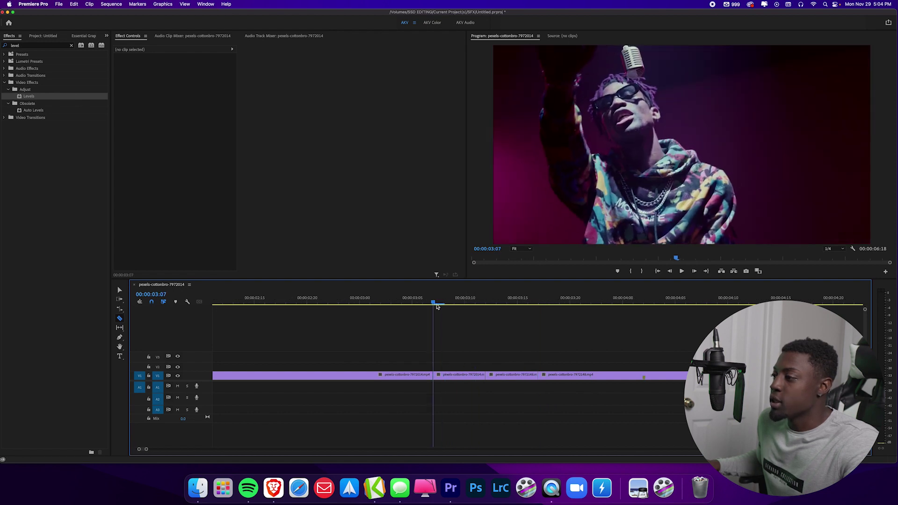
{"action": "key", "text": "Right"}
{"action": "left_click", "coordinate": [444, 378]}
{"action": "key", "text": "Right"}
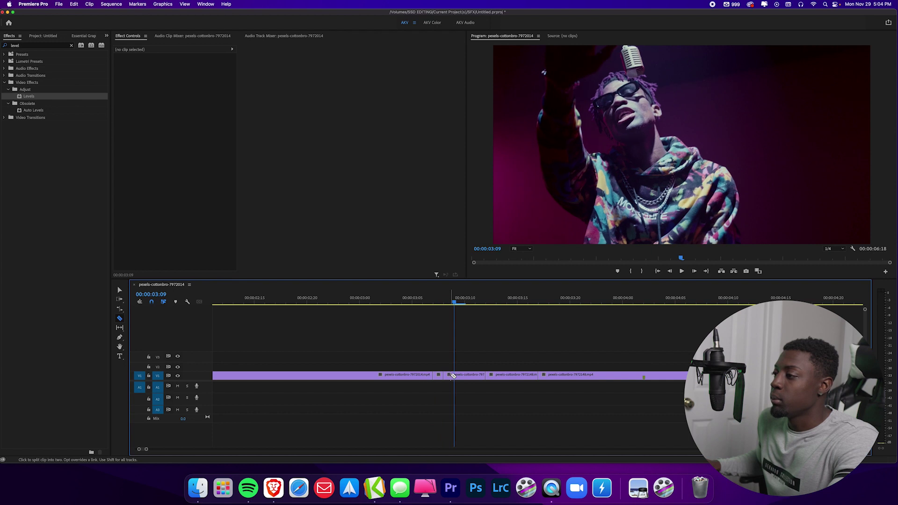
{"action": "left_click", "coordinate": [454, 378]}
{"action": "key", "text": "Right"}
{"action": "left_click", "coordinate": [465, 379]}
{"action": "key", "text": "Right"}
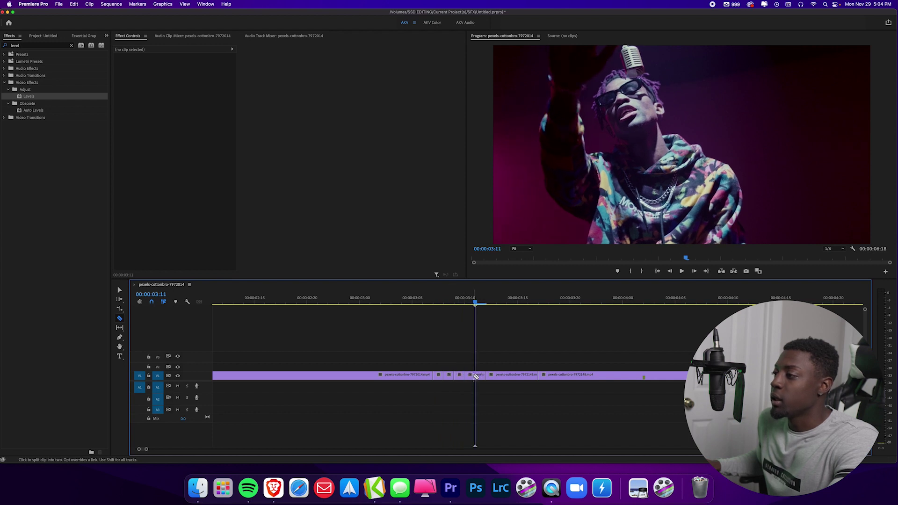
{"action": "left_click", "coordinate": [477, 376]}
{"action": "key", "text": "Right"}
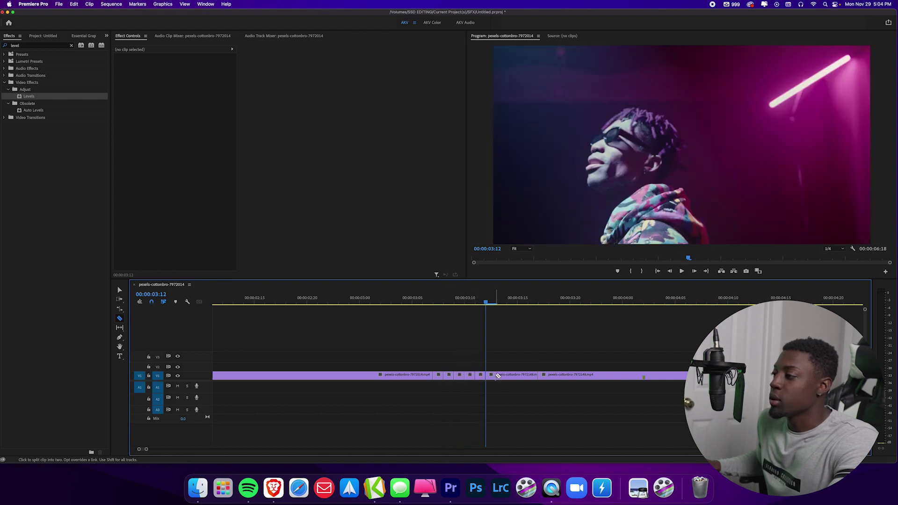
{"action": "left_click", "coordinate": [496, 376]}
{"action": "key", "text": "Right"}
{"action": "left_click", "coordinate": [497, 376]}
{"action": "key", "text": "Right"}
{"action": "left_click", "coordinate": [508, 376]}
{"action": "key", "text": "Right"}
{"action": "left_click", "coordinate": [518, 376]}
{"action": "key", "text": "Right"}
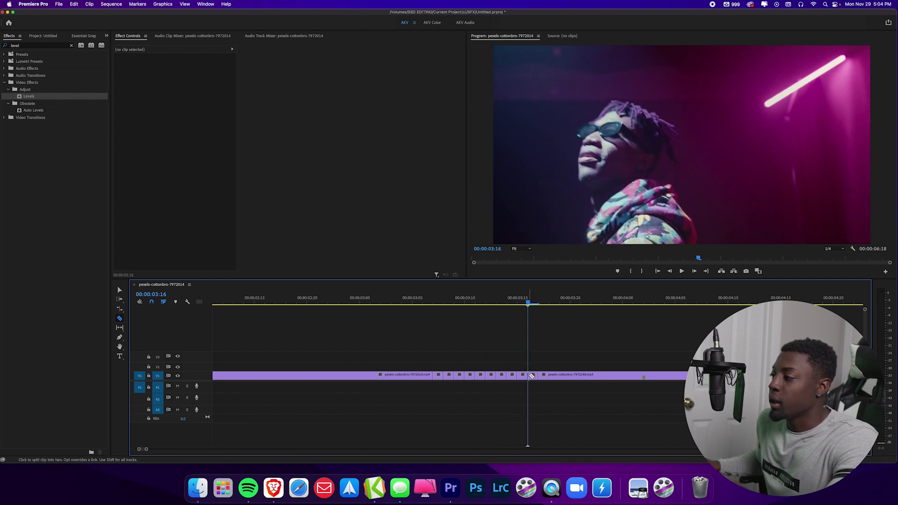
{"action": "left_click", "coordinate": [532, 375]}
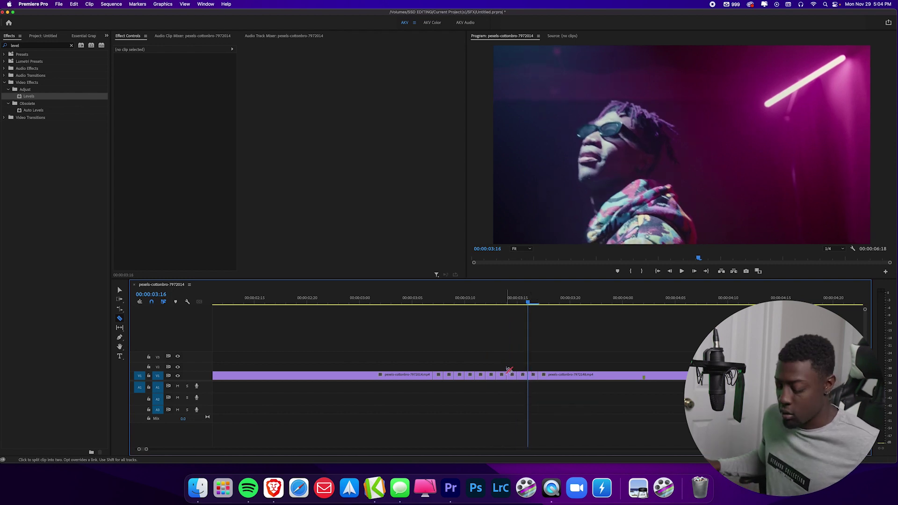
{"action": "key", "text": "v"}
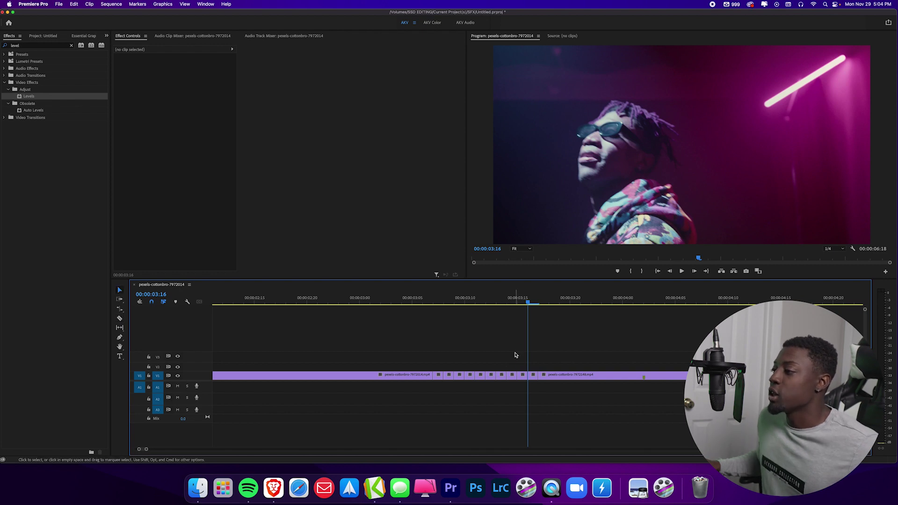
{"action": "left_click", "coordinate": [438, 375]}
{"action": "left_click", "coordinate": [460, 375], "text": "shift"}
{"action": "left_click", "coordinate": [480, 375], "text": "shift"}
{"action": "left_click", "coordinate": [501, 375], "text": "shift"}
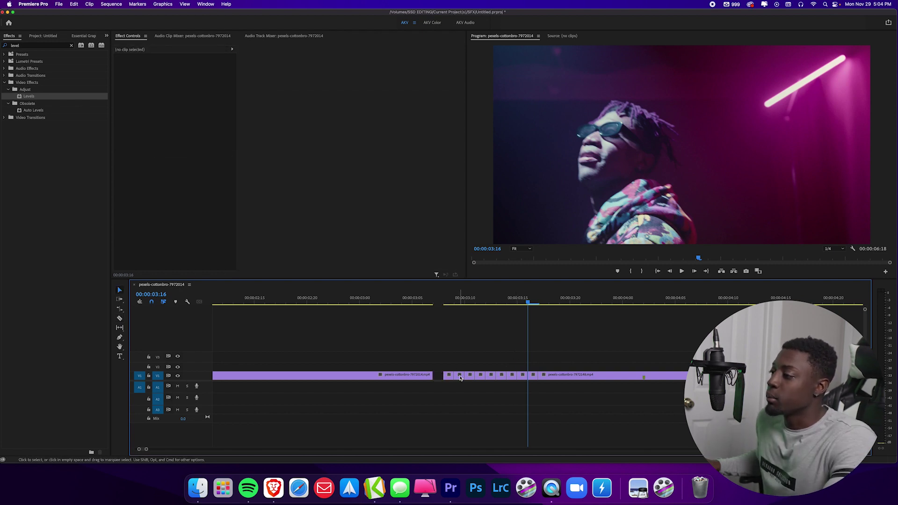
{"action": "left_click", "coordinate": [522, 375], "text": "shift"}
{"action": "key", "text": "Delete"}
{"action": "key", "text": "Right"}
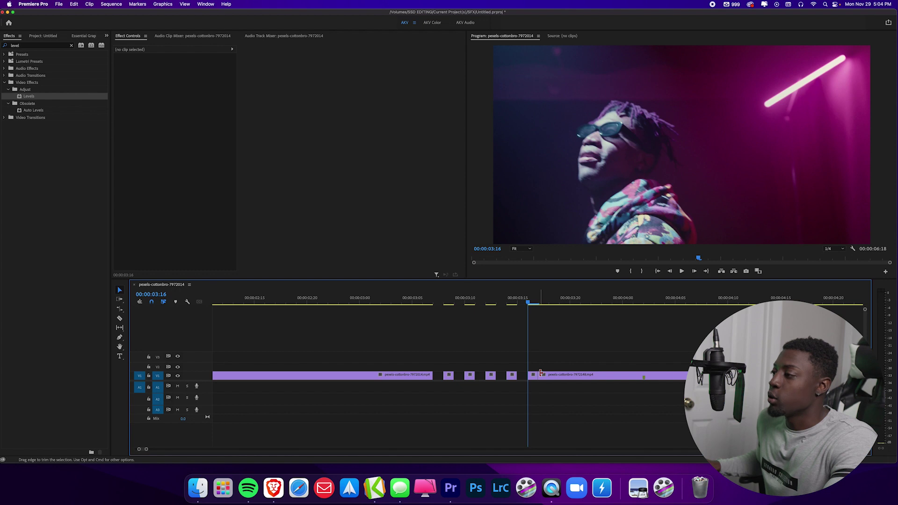
{"action": "key", "text": "Right"}
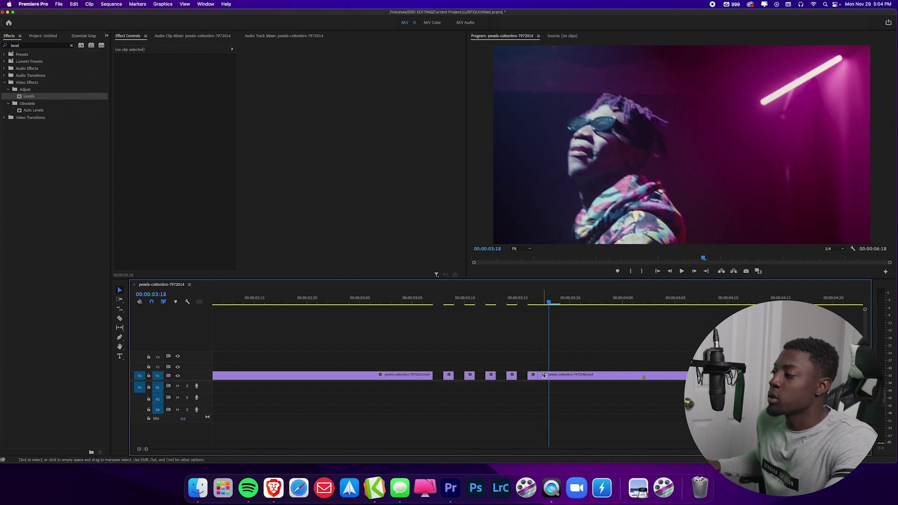
{"action": "key", "text": "c"}
{"action": "left_click", "coordinate": [550, 376]}
{"action": "key", "text": "v"}
{"action": "left_click", "coordinate": [544, 375]}
{"action": "left_click", "coordinate": [547, 371]}
{"action": "key", "text": "Up"}
{"action": "key", "text": "minus"}
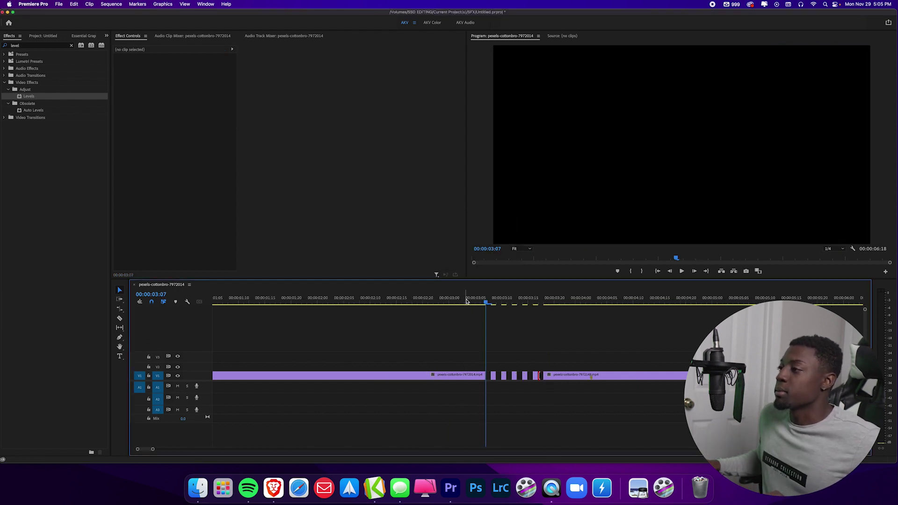
{"action": "key", "text": "grave"}
{"action": "key", "text": "space"}
{"action": "left_click", "coordinate": [348, 437]}
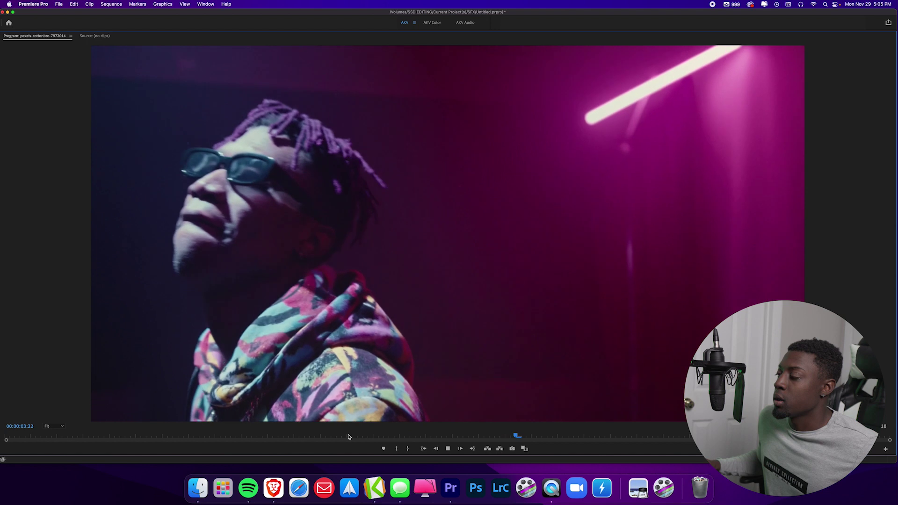
{"action": "key", "text": "grave"}
{"action": "left_click", "coordinate": [257, 300]}
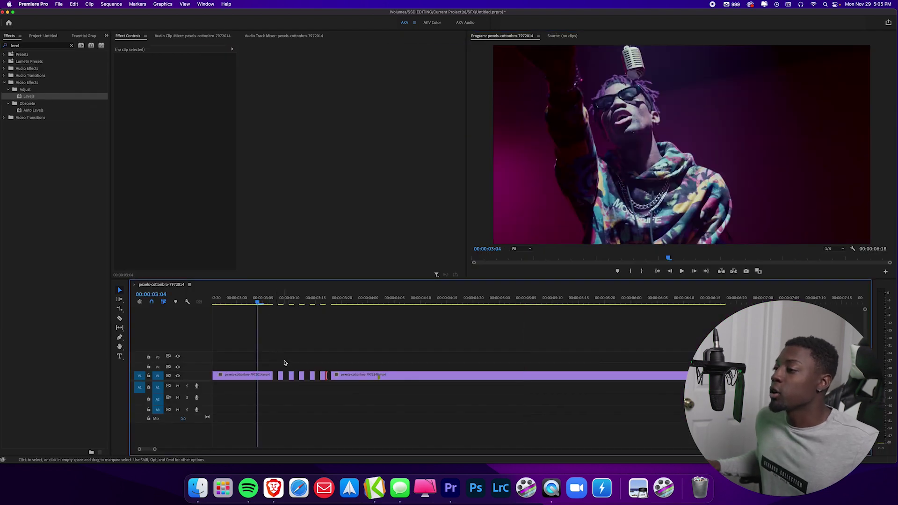
{"action": "left_click", "coordinate": [291, 376]}
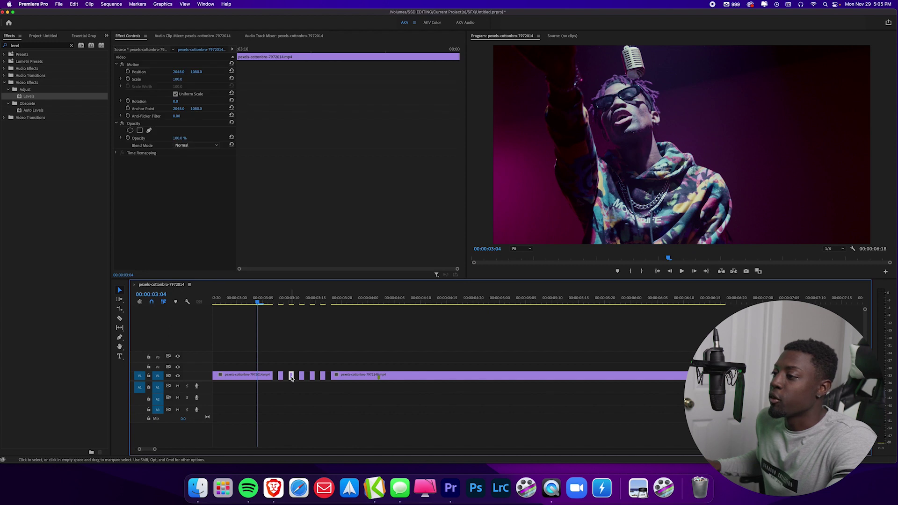
{"action": "left_click", "coordinate": [282, 376]}
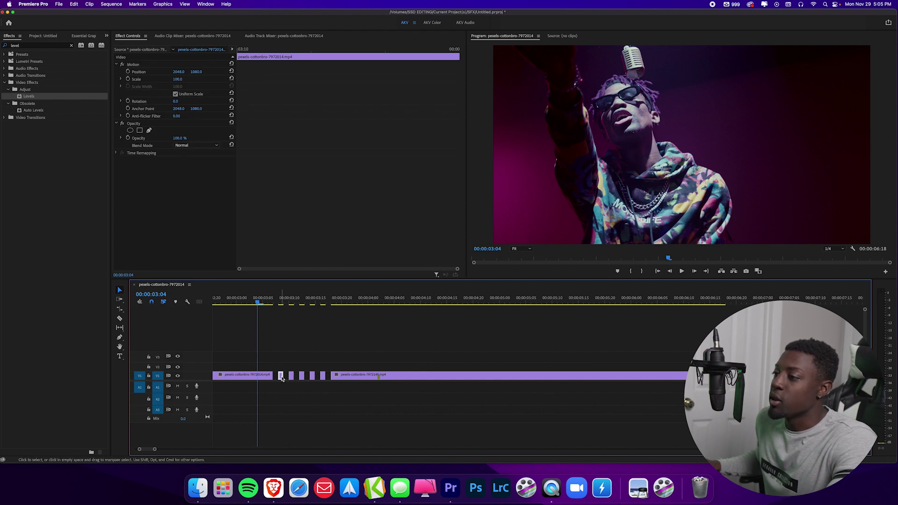
{"action": "key", "text": "Delete"}
{"action": "left_click", "coordinate": [302, 376]}
{"action": "key", "text": "Delete"}
{"action": "left_click", "coordinate": [323, 376]}
{"action": "key", "text": "Delete"}
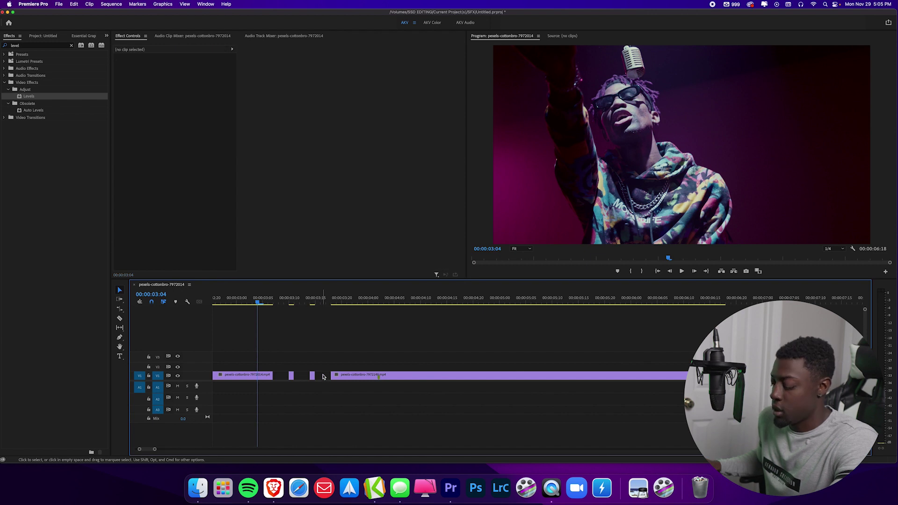
{"action": "key", "text": "minus"}
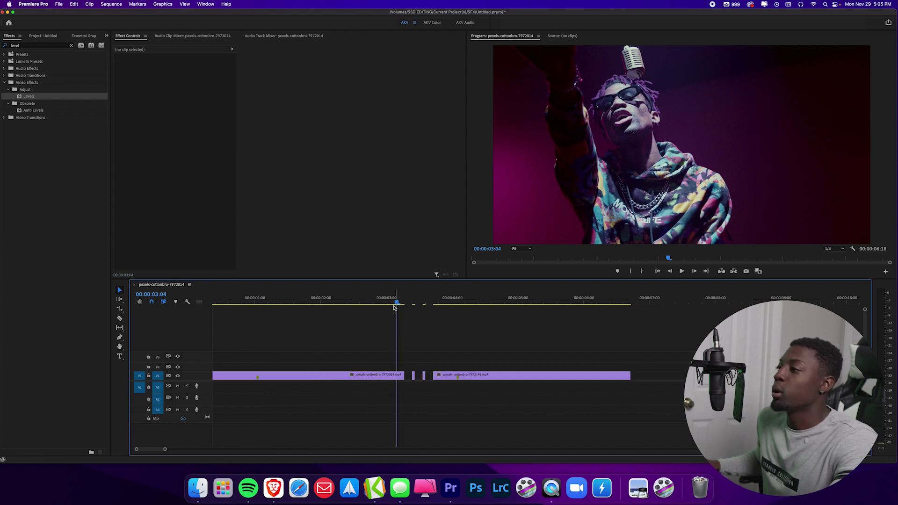
{"action": "left_click_drag", "start_coordinate": [391, 304], "coordinate": [384, 302]}
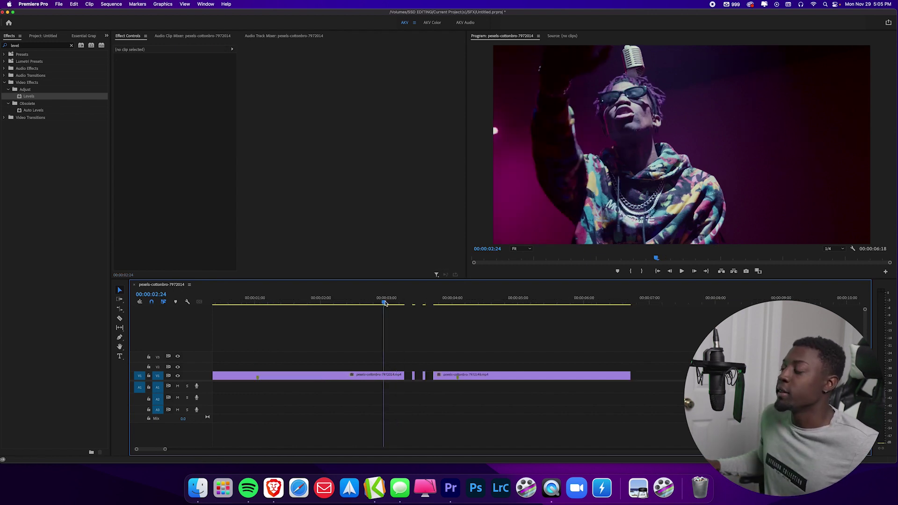
{"action": "key", "text": "space"}
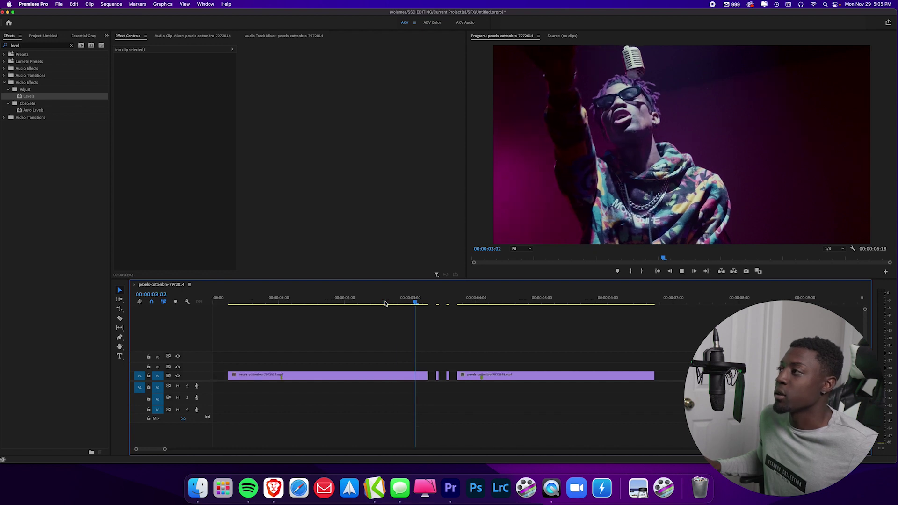
{"action": "left_click", "coordinate": [413, 302]}
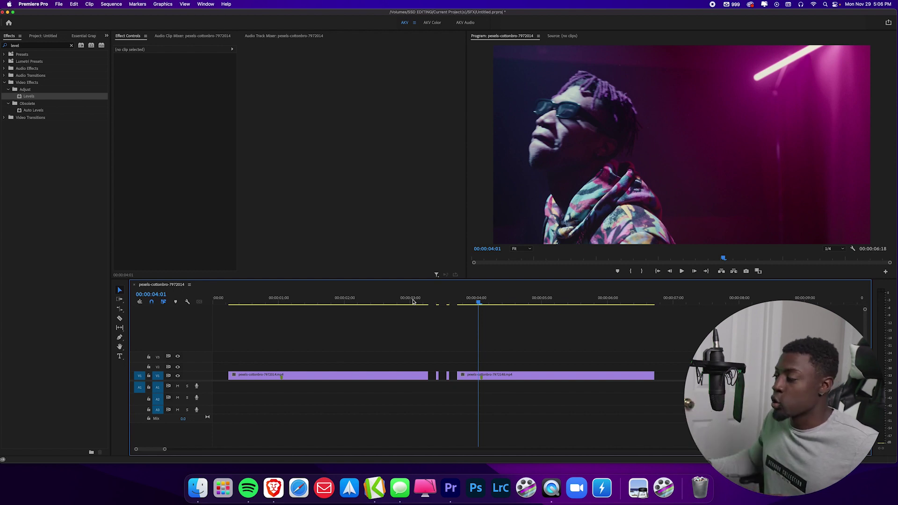
Zoom in at 00:00:03:13 and razor the V1 clip just before the join
{"action": "left_click", "coordinate": [447, 305]}
{"action": "key", "text": "="}
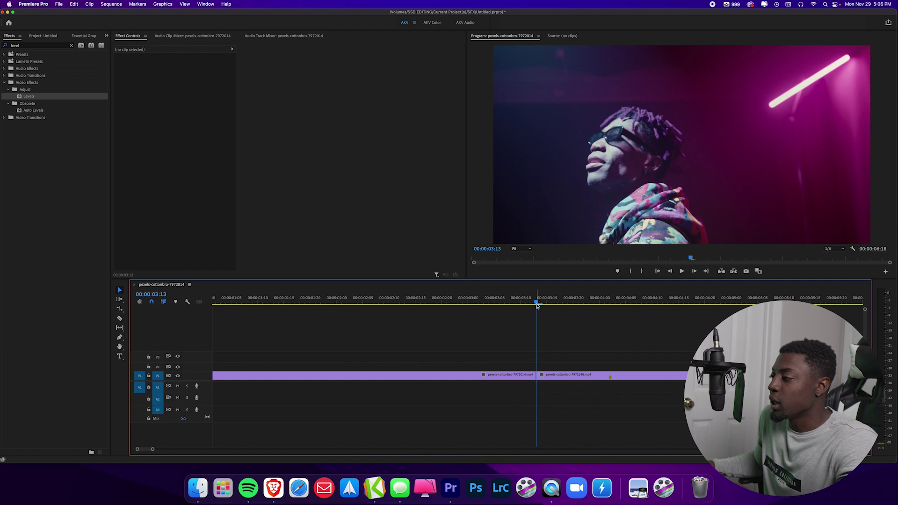
{"action": "key", "text": "c"}
{"action": "left_click", "coordinate": [510, 376]}
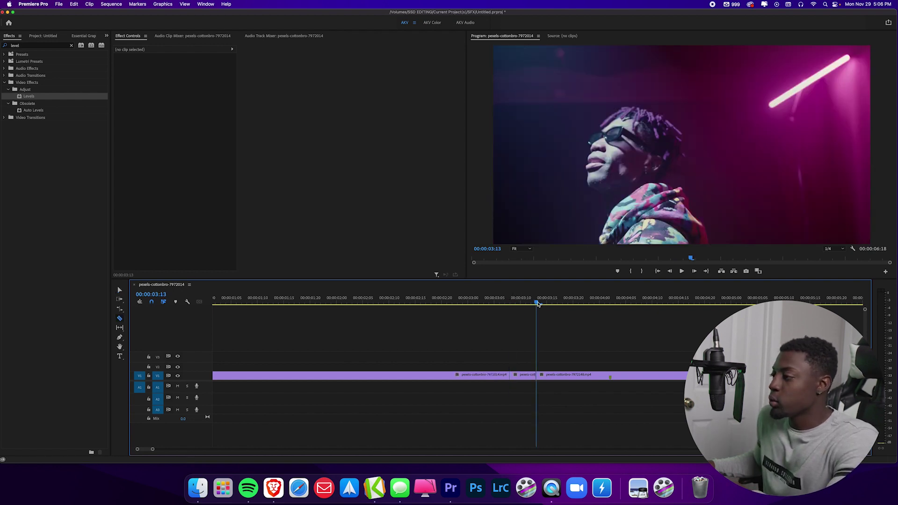
Cut at 00:00:03:18 and nest the two short pieces around the join as Nested Sequence 03
{"action": "left_click_drag", "start_coordinate": [538, 304], "coordinate": [562, 303]}
{"action": "left_click", "coordinate": [563, 376]}
{"action": "key", "text": "v"}
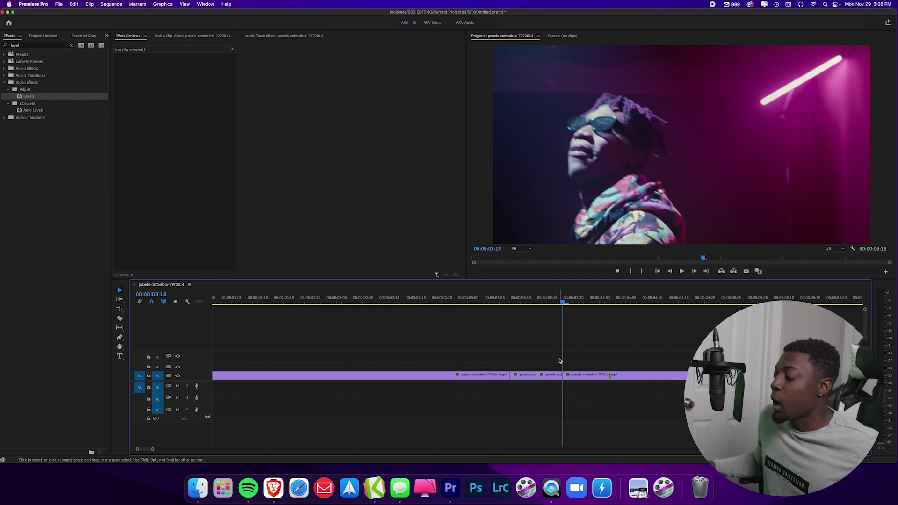
{"action": "left_click_drag", "start_coordinate": [555, 353], "coordinate": [522, 380]}
{"action": "right_click", "coordinate": [521, 380]}
{"action": "left_click", "coordinate": [547, 299]}
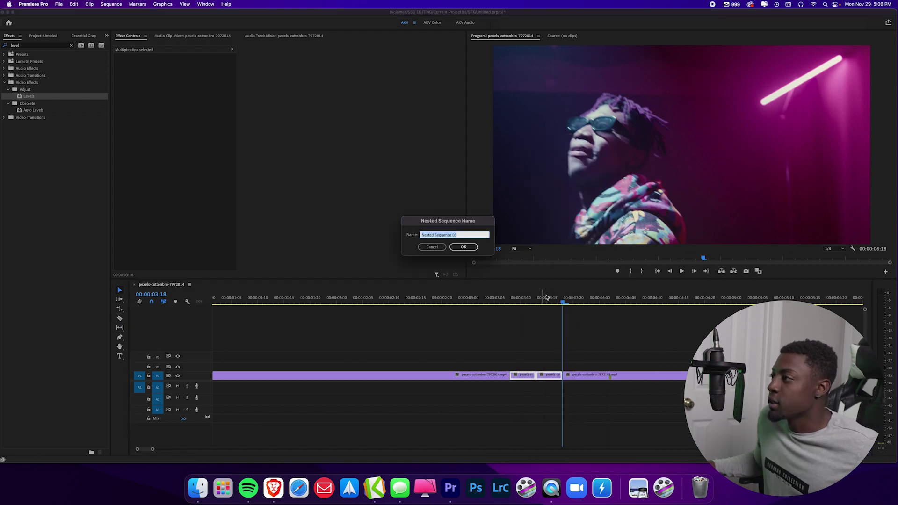
{"action": "left_click", "coordinate": [464, 247]}
{"action": "left_click", "coordinate": [563, 303]}
{"action": "left_click_drag", "start_coordinate": [563, 303], "coordinate": [538, 304]}
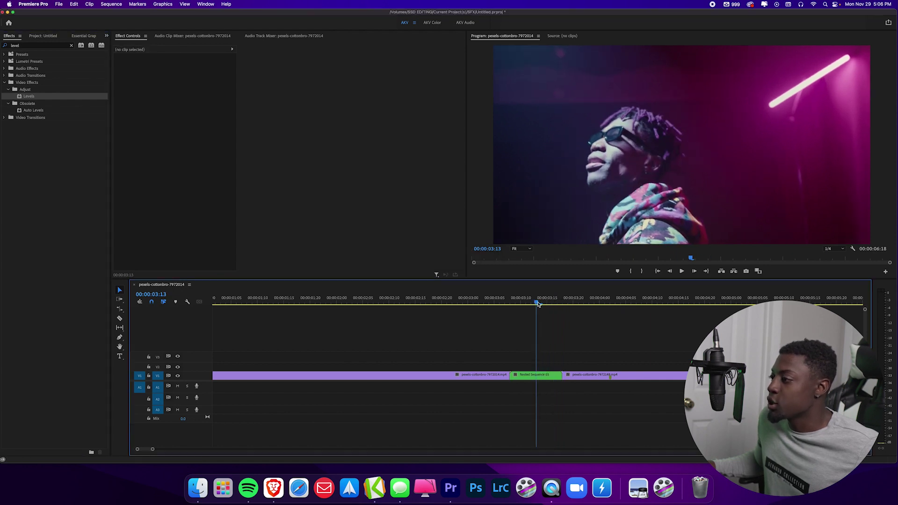
{"action": "left_click", "coordinate": [70, 46]}
Apply the Transform effect to Nested Sequence 03 with Uniform Scale checked
{"action": "left_click", "coordinate": [68, 46]}
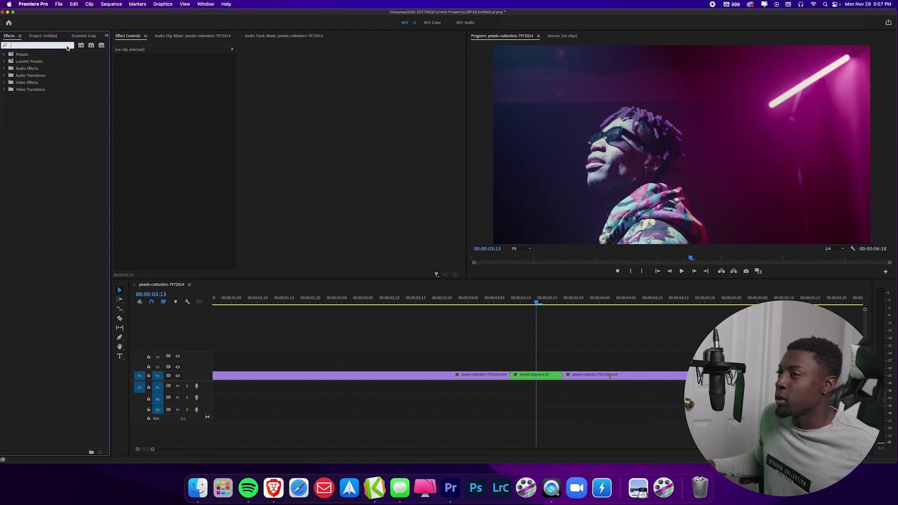
{"action": "type", "text": "transform"}
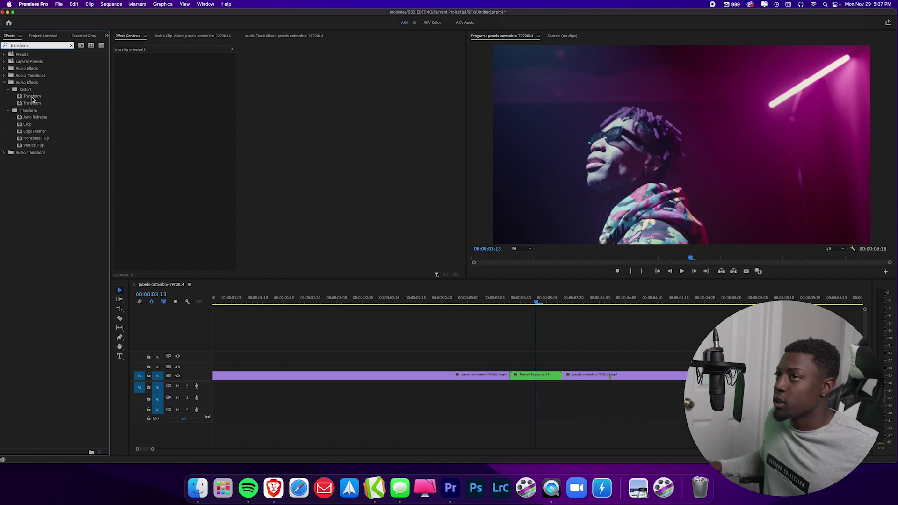
{"action": "left_click_drag", "start_coordinate": [32, 96], "coordinate": [536, 374]}
{"action": "left_click", "coordinate": [176, 190]}
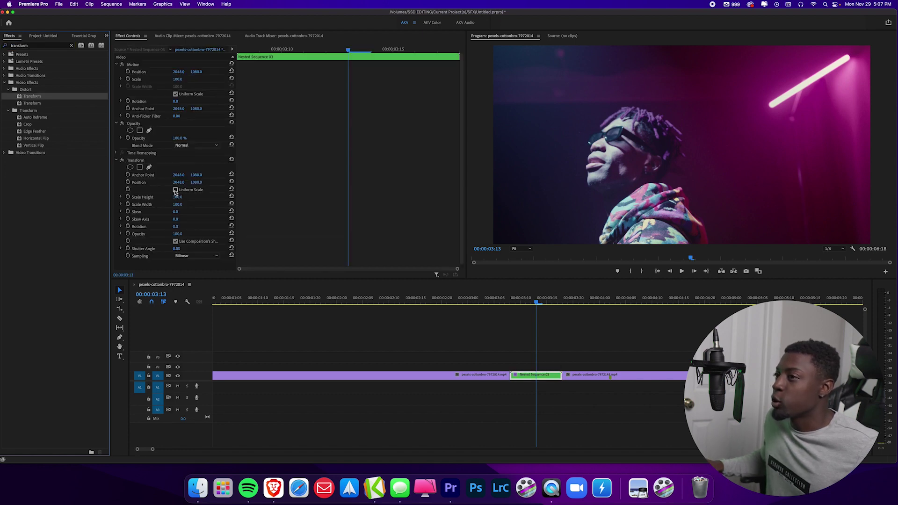
{"action": "left_click", "coordinate": [176, 190]}
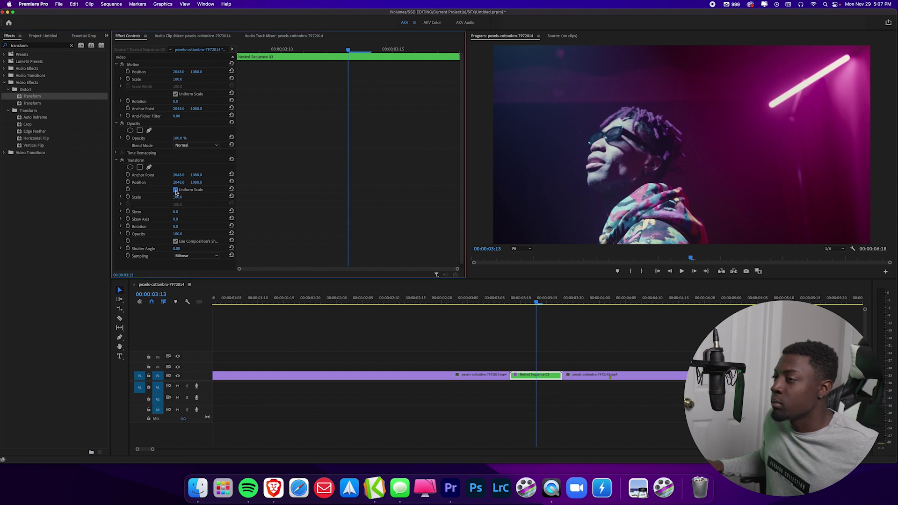
Keyframe Transform Scale from 100 to 150, spreading the keyframes to the clip's start and end
{"action": "left_click", "coordinate": [128, 197]}
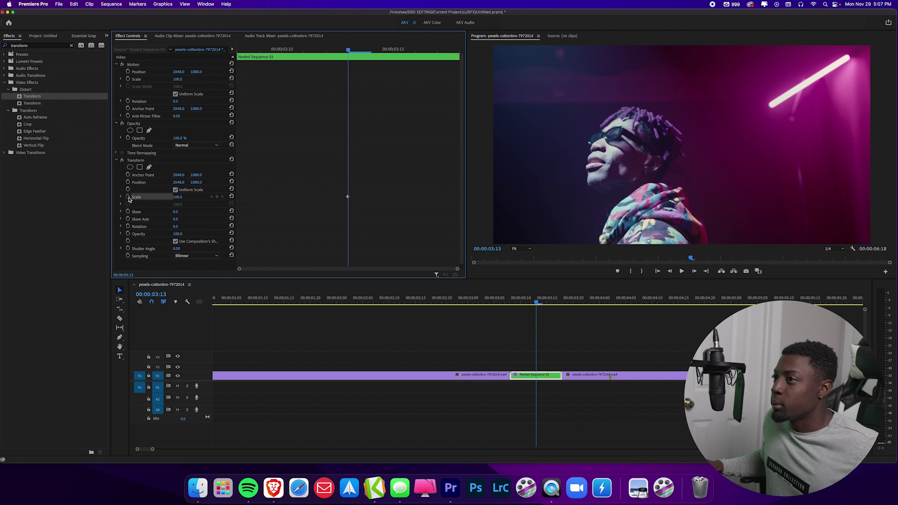
{"action": "left_click", "coordinate": [179, 197]}
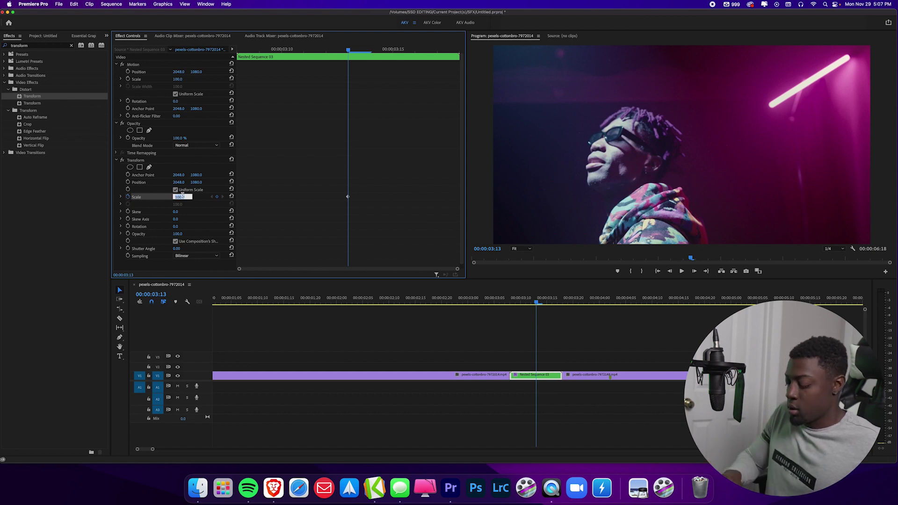
{"action": "type", "text": "15"}
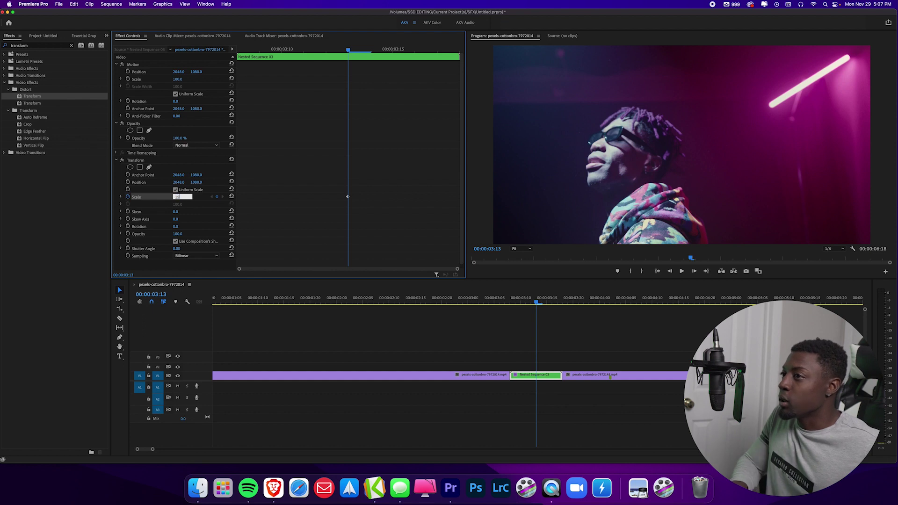
{"action": "key", "text": "Return"}
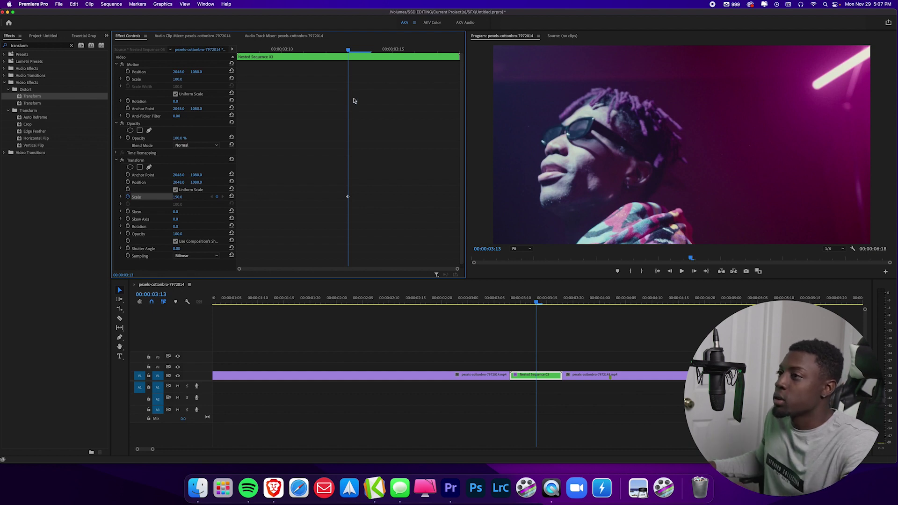
{"action": "key", "text": "Left"}
{"action": "left_click", "coordinate": [232, 197]}
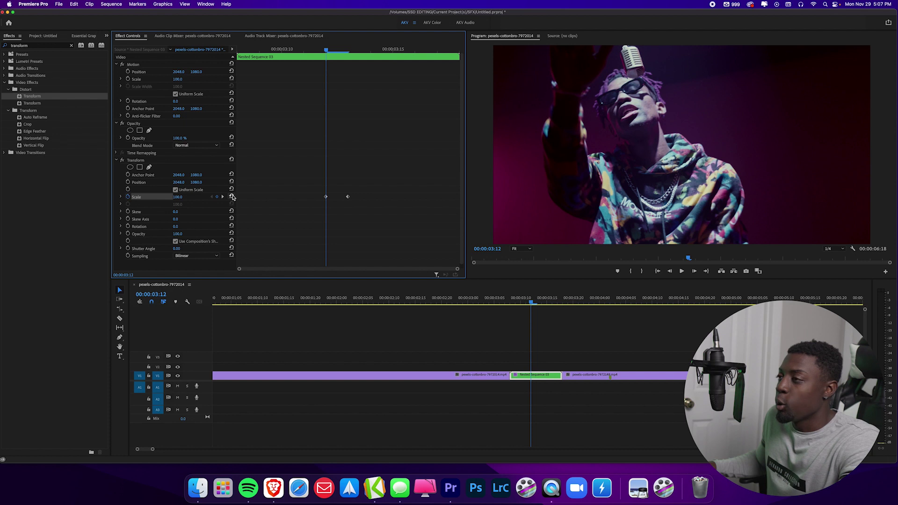
{"action": "key", "text": "Right"}
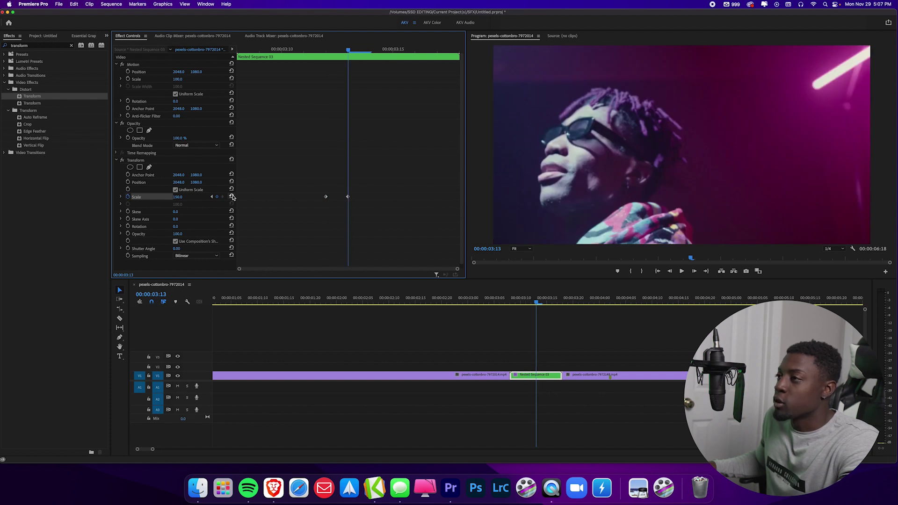
{"action": "key", "text": "Right"}
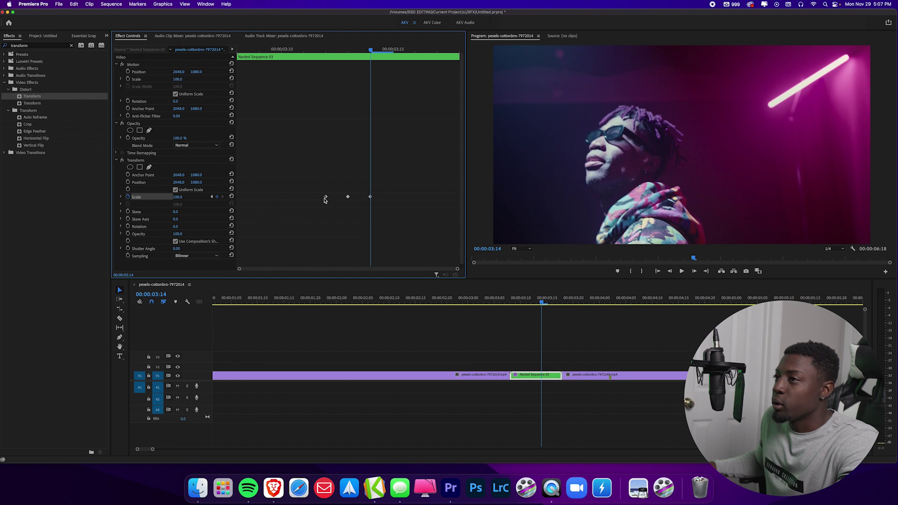
{"action": "left_click_drag", "start_coordinate": [370, 197], "coordinate": [500, 207]}
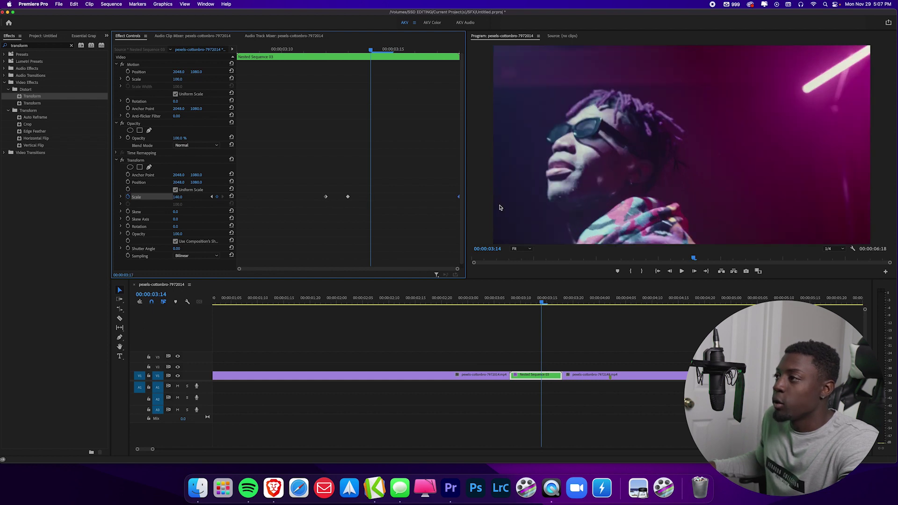
{"action": "left_click_drag", "start_coordinate": [326, 196], "coordinate": [201, 200]}
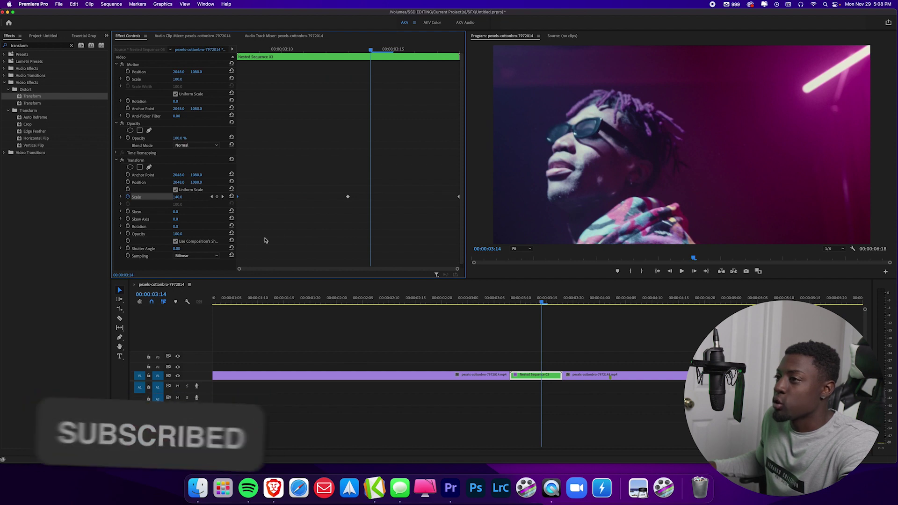
Set Shutter Angle to 180 for motion blur and preview the punch-in
{"action": "scroll", "coordinate": [195, 251], "scroll_direction": "down", "scroll_amount": 1}
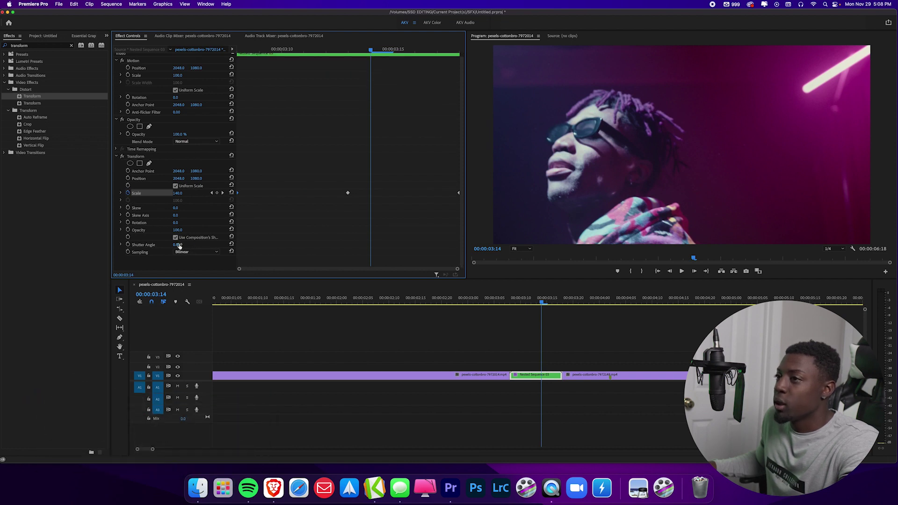
{"action": "left_click", "coordinate": [180, 245]}
{"action": "type", "text": "180"}
{"action": "key", "text": "Return"}
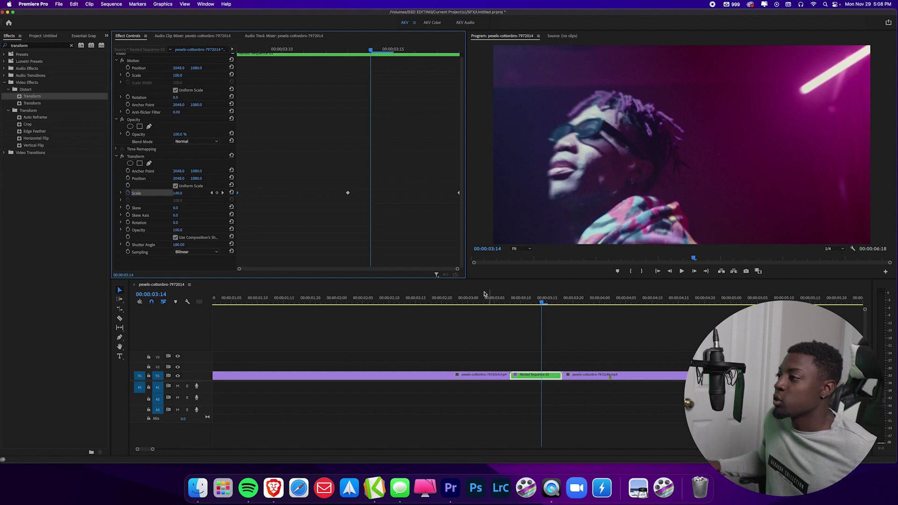
{"action": "left_click", "coordinate": [488, 301]}
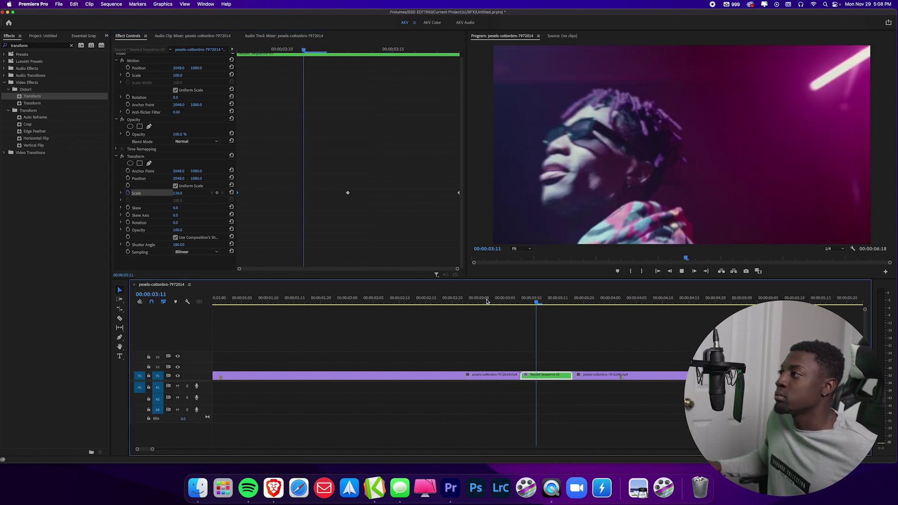
{"action": "left_click_drag", "start_coordinate": [452, 301], "coordinate": [385, 302]}
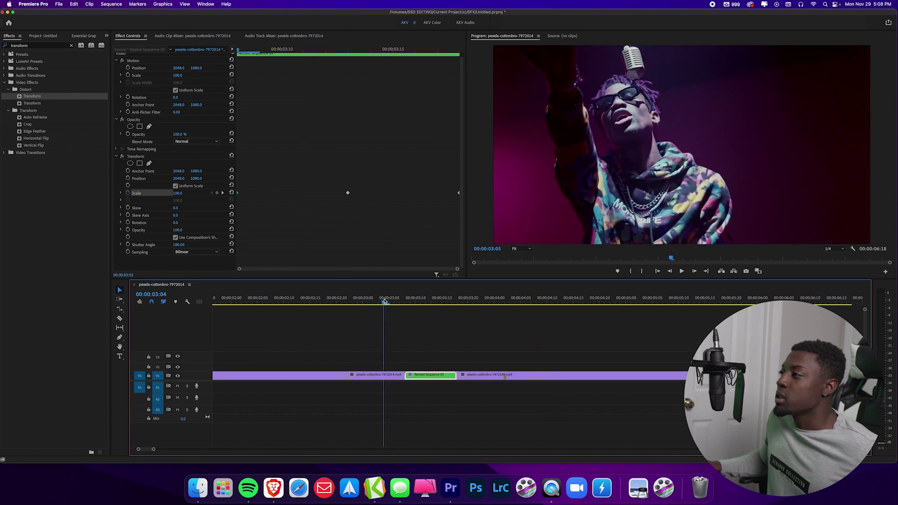
{"action": "key", "text": "space"}
{"action": "left_click", "coordinate": [368, 299]}
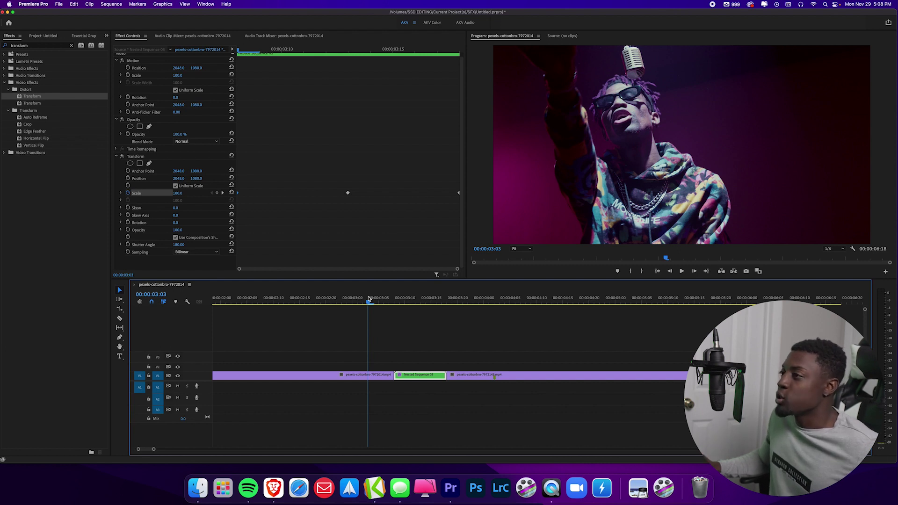
Move the first Scale keyframe nearer the peak and the last one to 03:16
{"action": "left_click", "coordinate": [351, 49]}
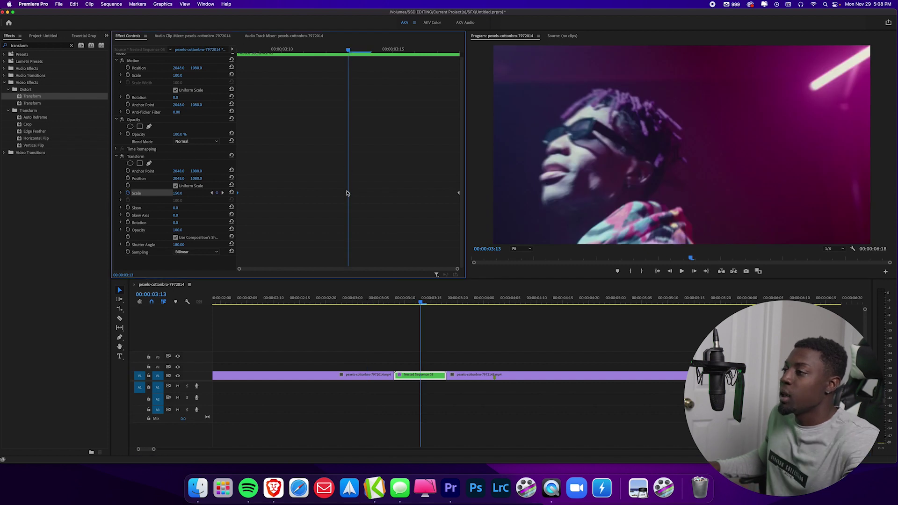
{"action": "key", "text": "Left"}
{"action": "key", "text": "Left"}
{"action": "key", "text": "Left"}
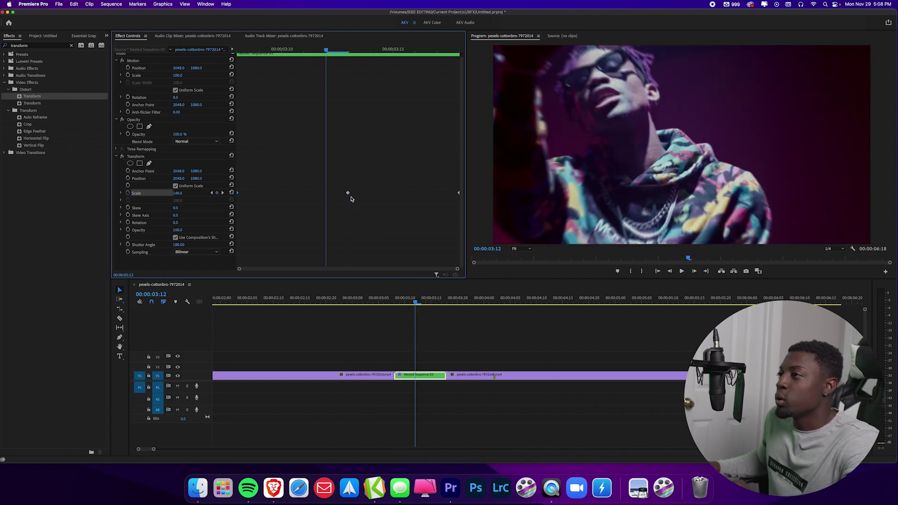
{"action": "left_click_drag", "start_coordinate": [238, 193], "coordinate": [282, 199]}
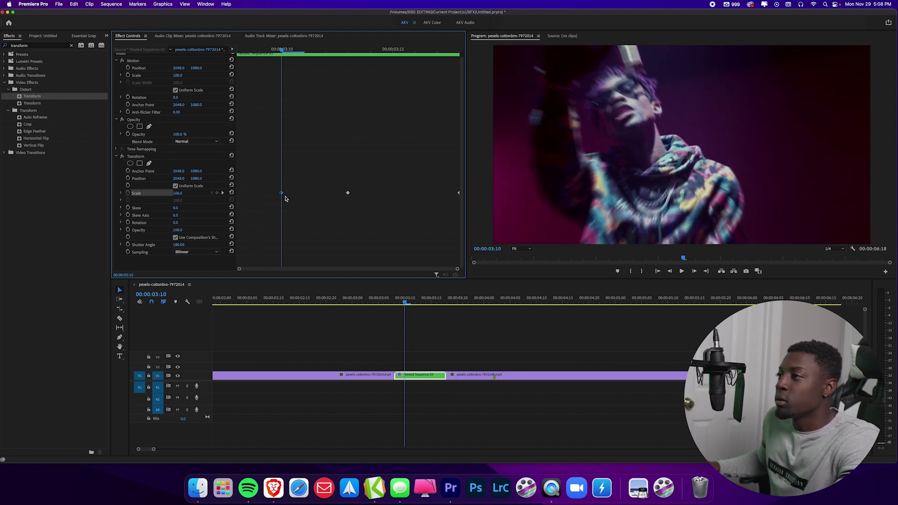
{"action": "key", "text": "Right"}
{"action": "key", "text": "Right"}
{"action": "key", "text": "Right"}
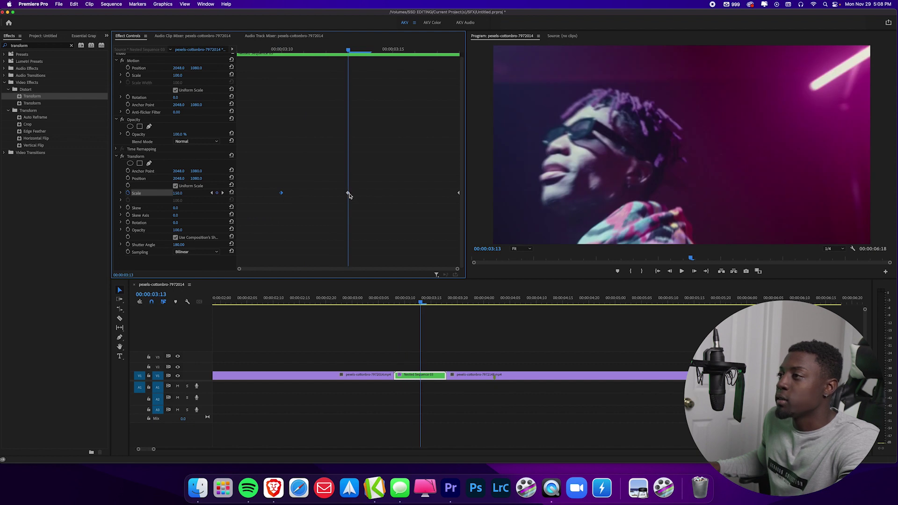
{"action": "key", "text": "Right"}
{"action": "key", "text": "Right"}
{"action": "key", "text": "Right"}
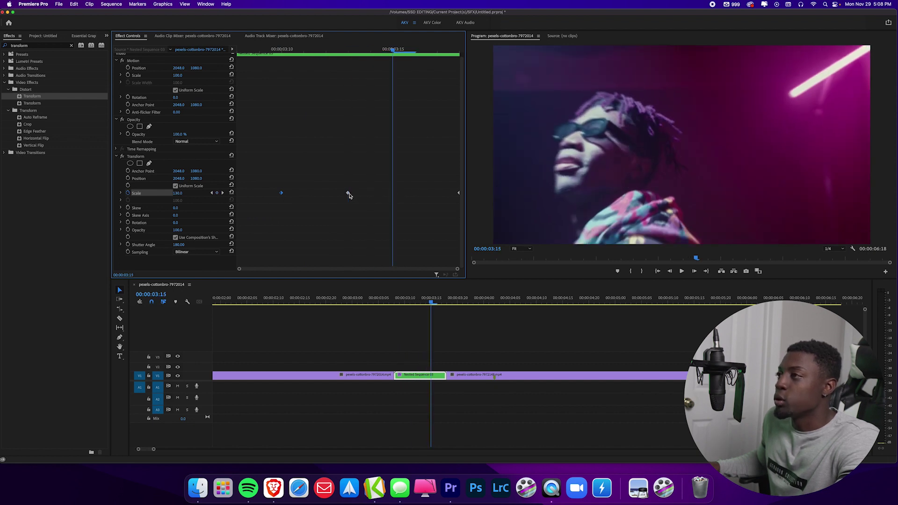
{"action": "left_click_drag", "start_coordinate": [460, 195], "coordinate": [415, 194]}
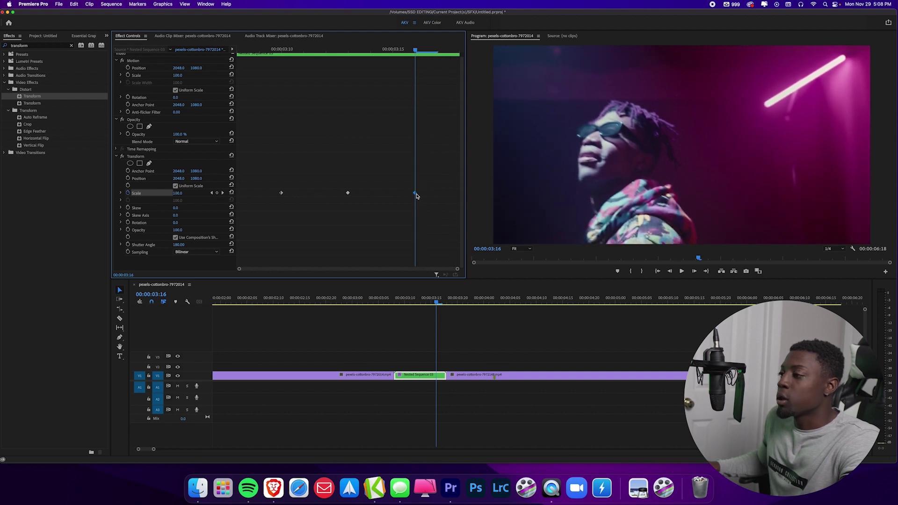
Scrub and play across the cut to preview the shortened punch-in
{"action": "left_click", "coordinate": [379, 302]}
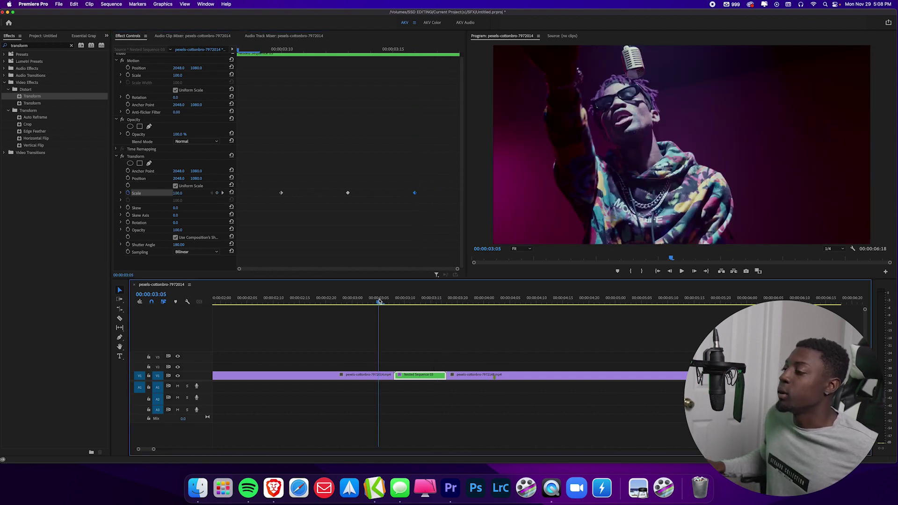
{"action": "left_click_drag", "start_coordinate": [379, 302], "coordinate": [401, 301]}
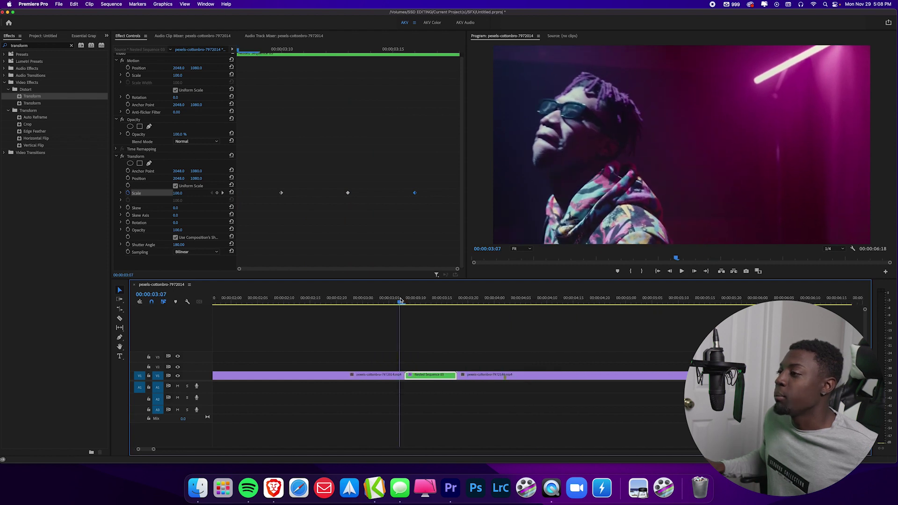
{"action": "key", "text": "space"}
{"action": "key", "text": "minus"}
{"action": "key", "text": "minus"}
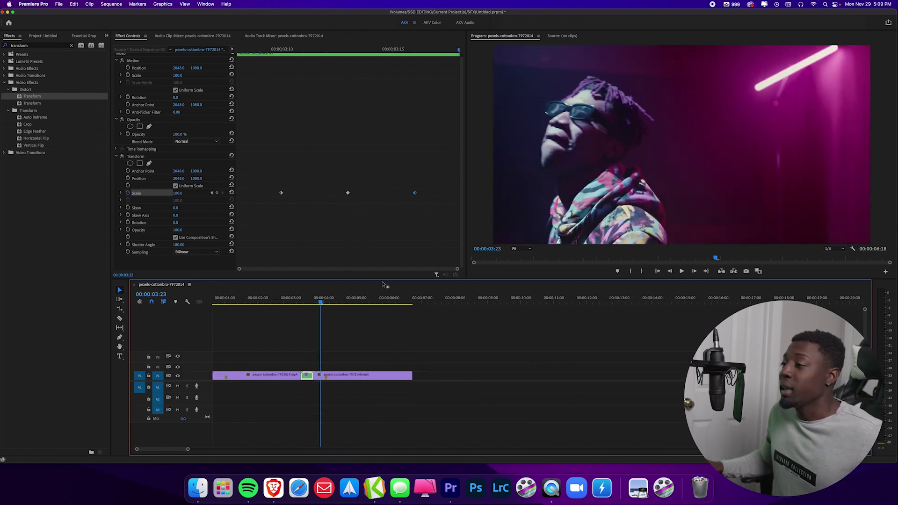
{"action": "key", "text": "equal"}
{"action": "key", "text": "equal"}
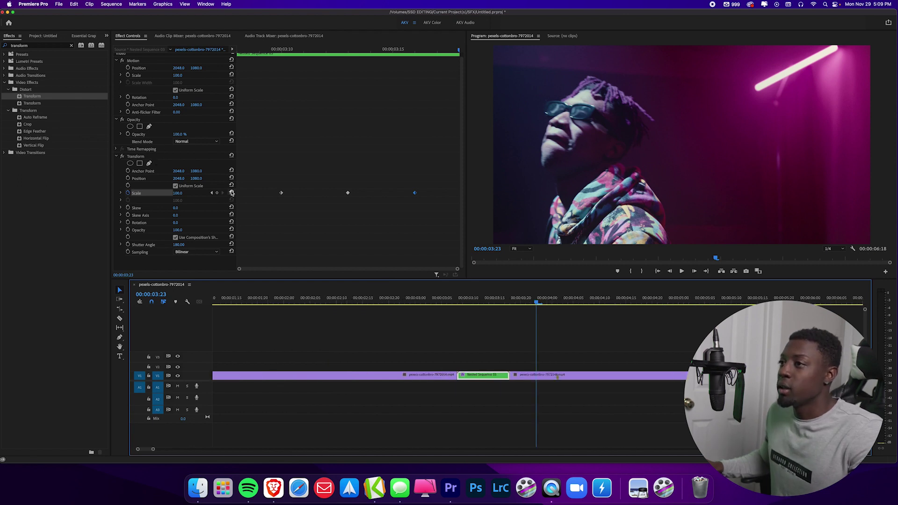
{"action": "left_click", "coordinate": [485, 299]}
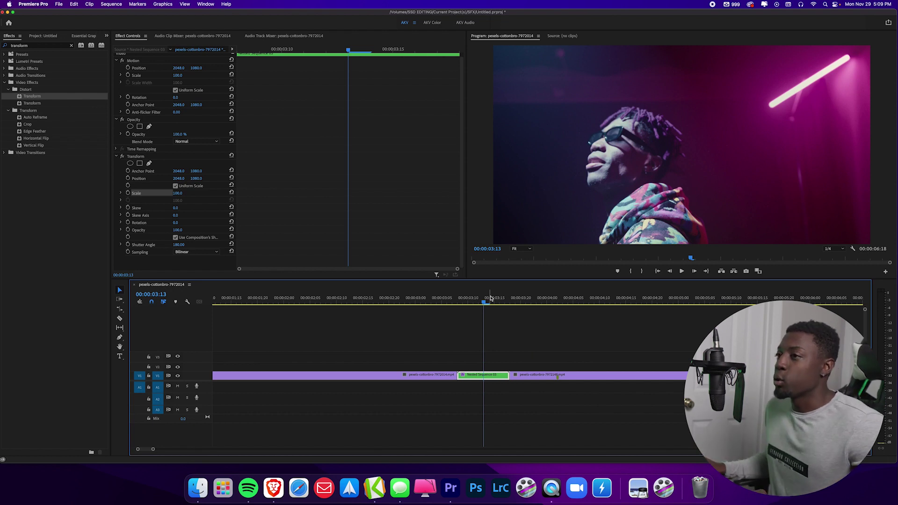
Add Transform Scale and Position keyframes on the nested clip at 03:13
{"action": "scroll", "coordinate": [491, 299], "scroll_direction": "right", "scroll_amount": 1}
{"action": "left_click", "coordinate": [128, 193]}
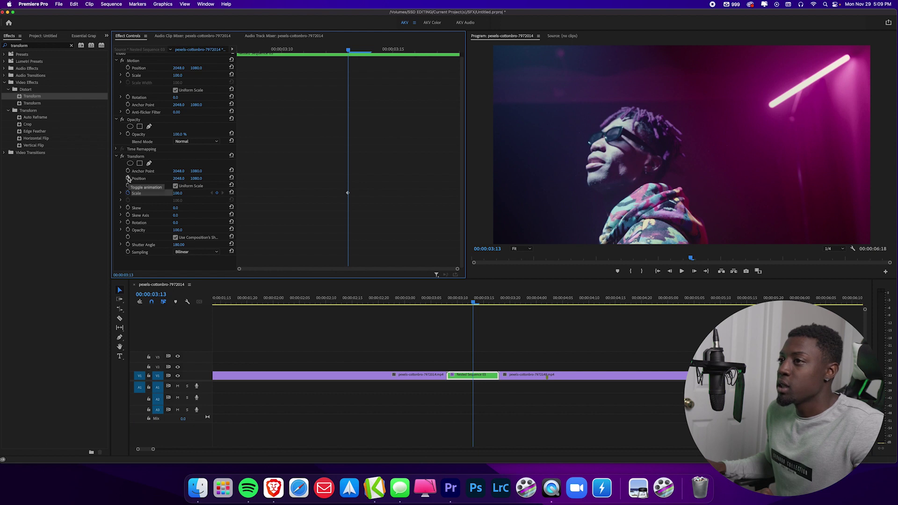
{"action": "left_click", "coordinate": [128, 178]}
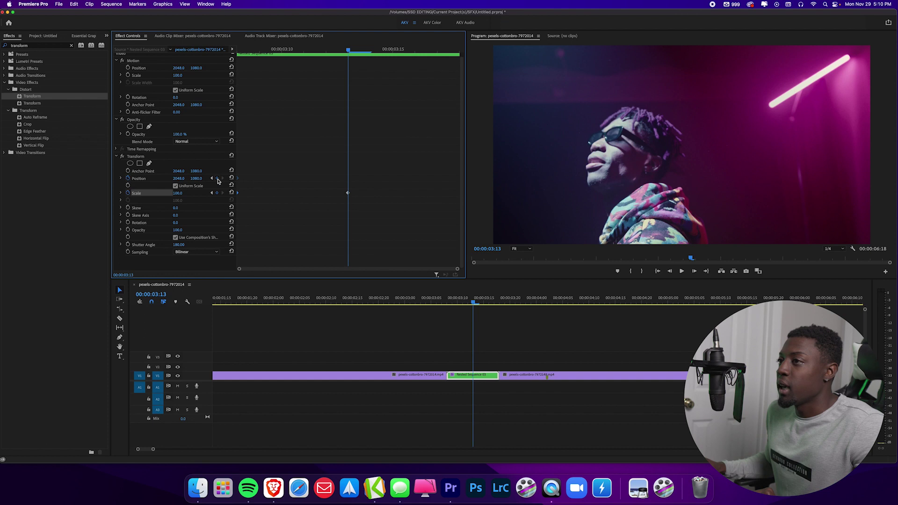
{"action": "left_click", "coordinate": [217, 179]}
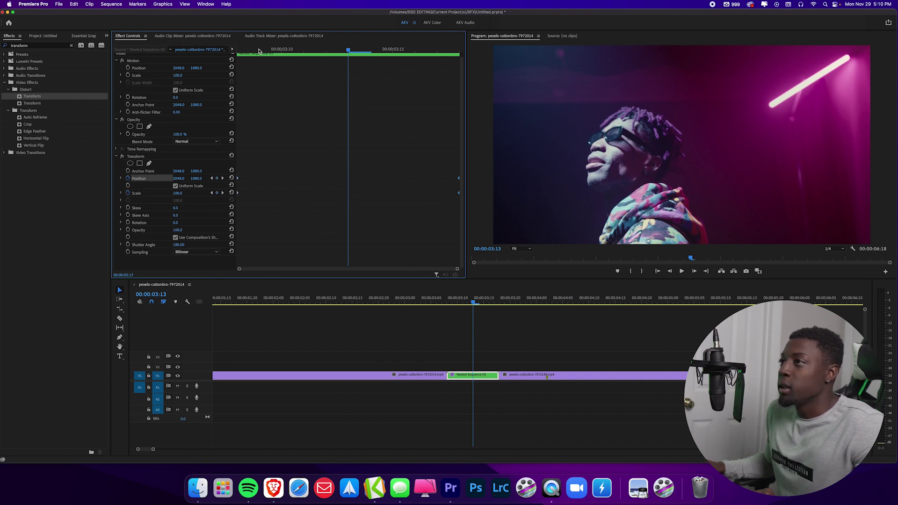
At 03:11, punch in to Scale 130 and shift Position left to about 1464, 1369
{"action": "left_click_drag", "start_coordinate": [259, 50], "coordinate": [226, 52]}
{"action": "key", "text": "Right"}
{"action": "key", "text": "Right"}
{"action": "key", "text": "Right"}
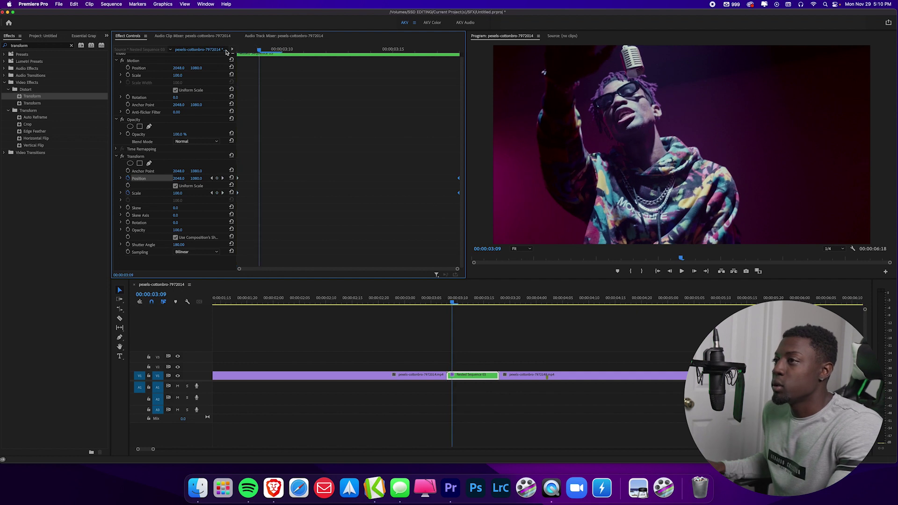
{"action": "left_click", "coordinate": [179, 194]}
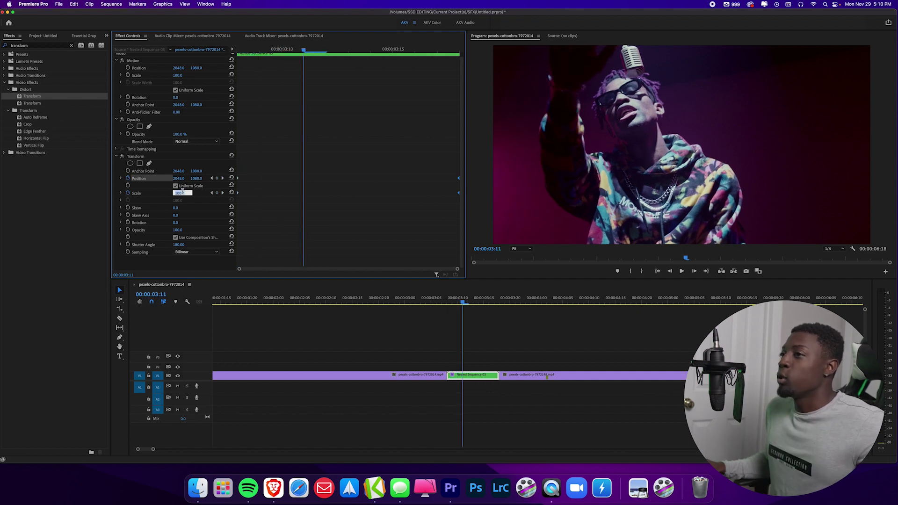
{"action": "type", "text": "130"}
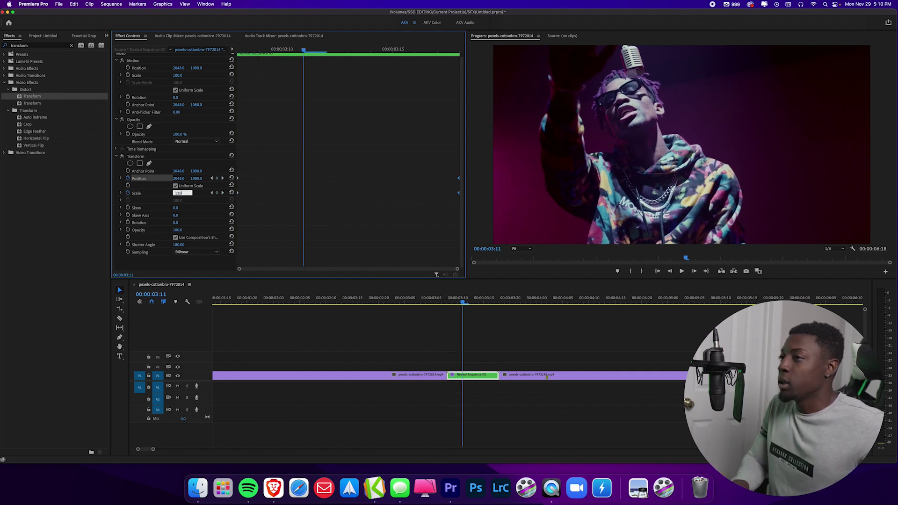
{"action": "key", "text": "Return"}
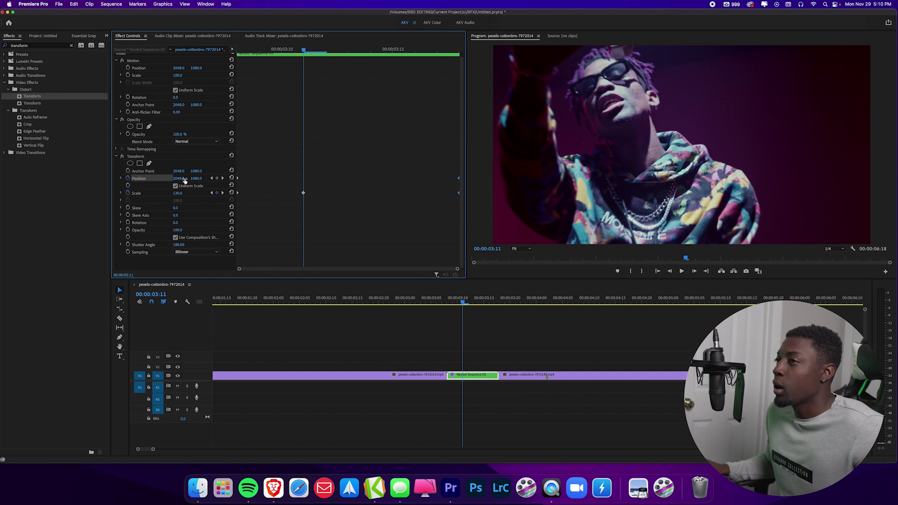
{"action": "left_click_drag", "start_coordinate": [178, 178], "coordinate": [225, 180]}
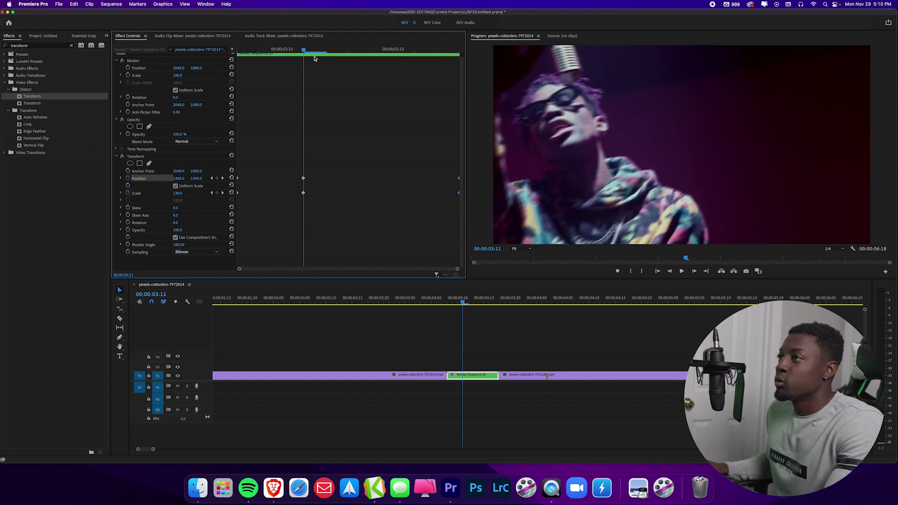
At 03:13, set Scale to 150, reset Position, and nudge it vertically for a jolt
{"action": "left_click_drag", "start_coordinate": [304, 51], "coordinate": [348, 51]}
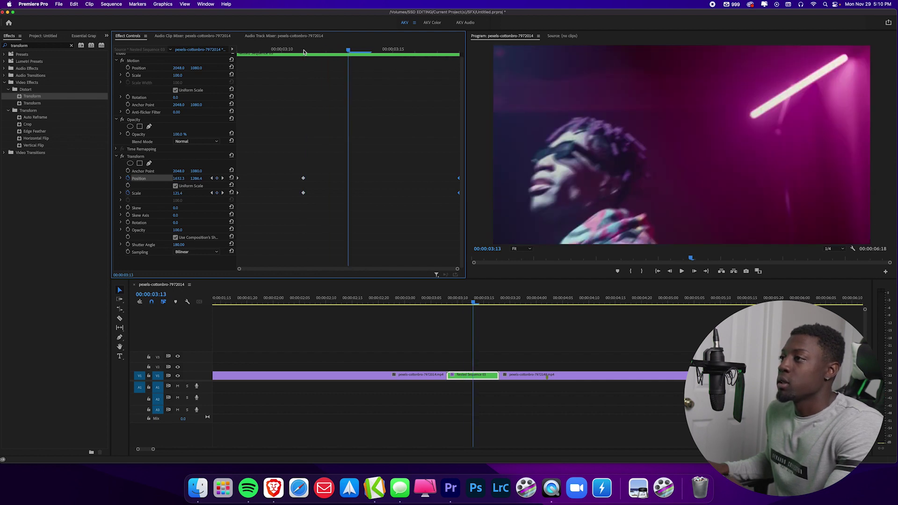
{"action": "left_click", "coordinate": [178, 193]}
{"action": "type", "text": "150"}
{"action": "key", "text": "Return"}
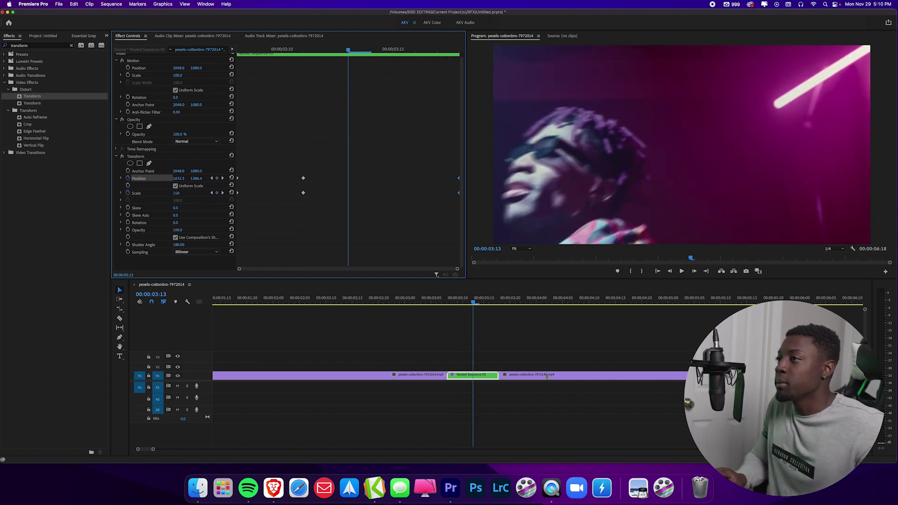
{"action": "left_click", "coordinate": [232, 179]}
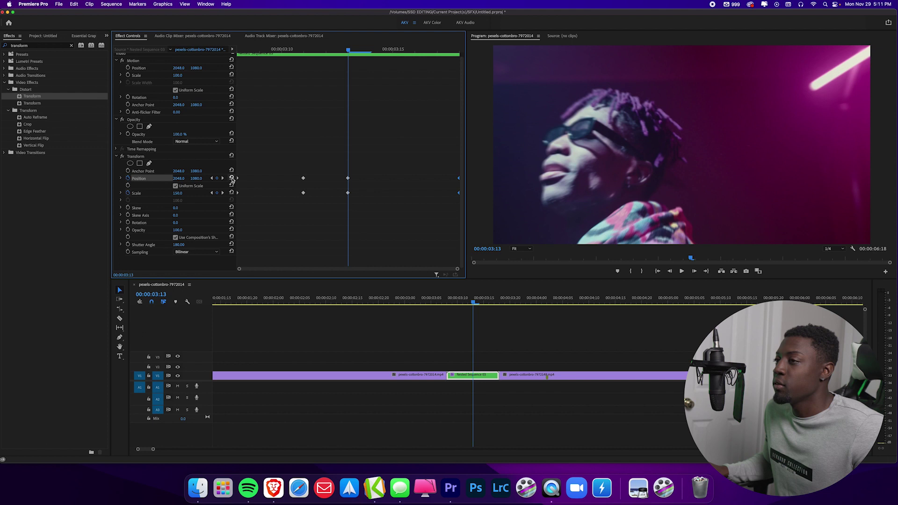
{"action": "mouse_move", "coordinate": [197, 178]}
{"action": "left_mouse_down"}
{"action": "mouse_move", "coordinate": [121, 178]}
{"action": "mouse_move", "coordinate": [195, 183]}
{"action": "left_mouse_up"}
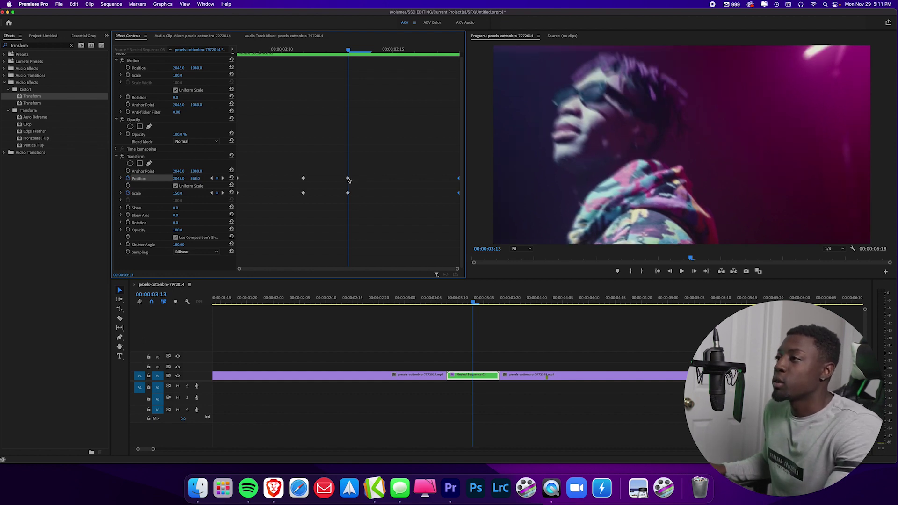
At 03:15, set Scale 180, push Position to about 3654, 1870, and uncheck Use Composition's Shutter Angle
{"action": "key", "text": "Right"}
{"action": "key", "text": "Right"}
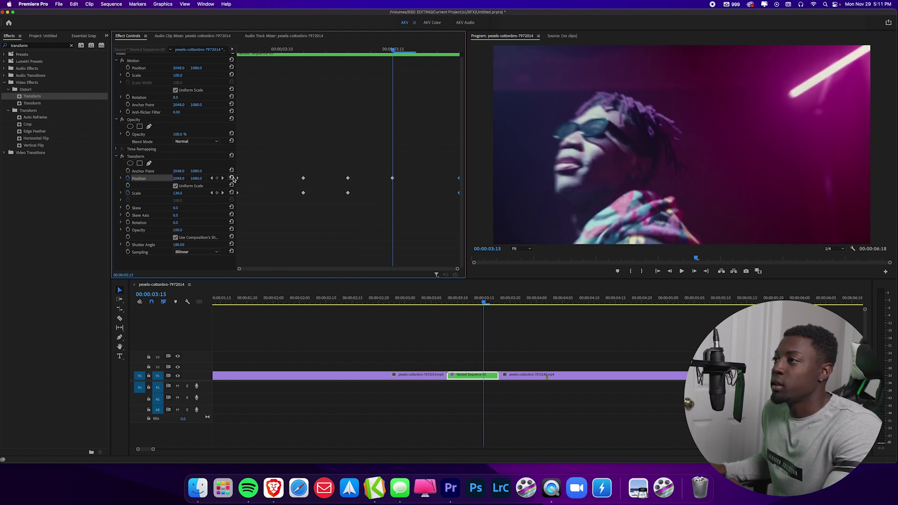
{"action": "left_click", "coordinate": [178, 193]}
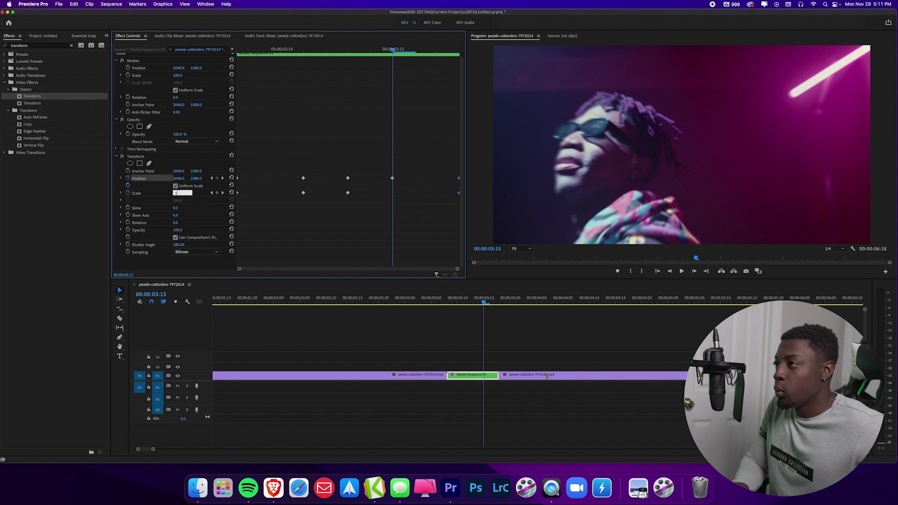
{"action": "key", "text": "Return"}
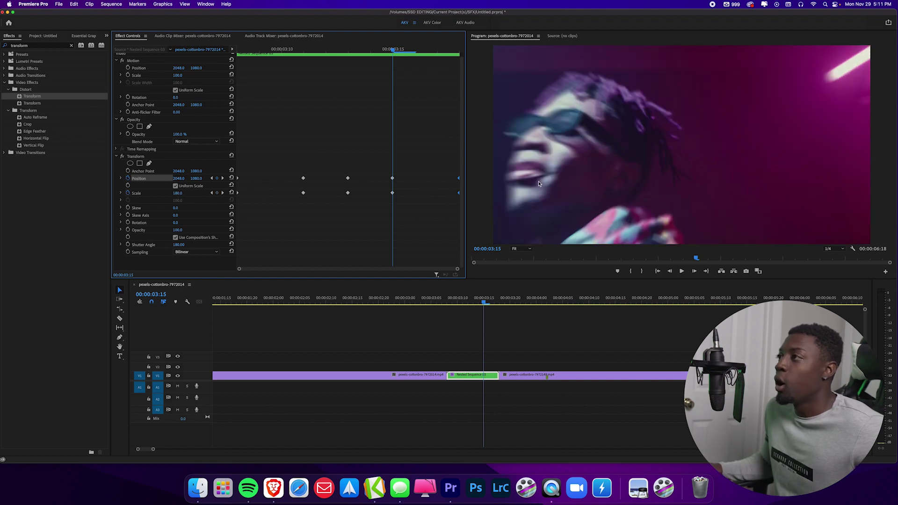
{"action": "left_click_drag", "start_coordinate": [181, 180], "coordinate": [548, 181]}
{"action": "left_click_drag", "start_coordinate": [201, 180], "coordinate": [382, 180]}
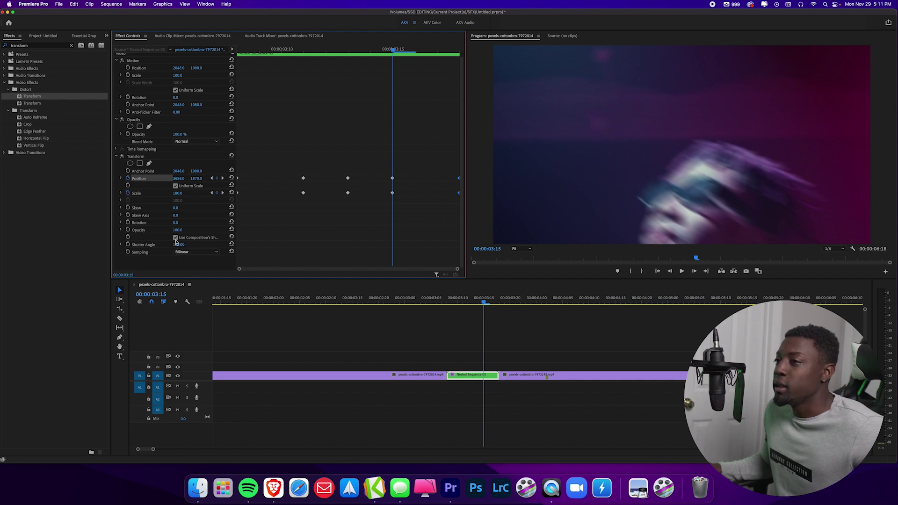
{"action": "left_click", "coordinate": [176, 238]}
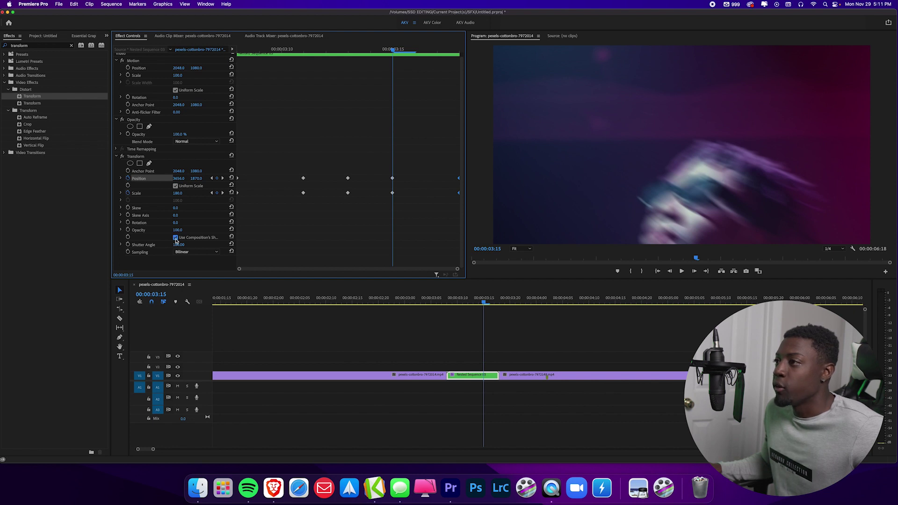
{"action": "left_click", "coordinate": [393, 304]}
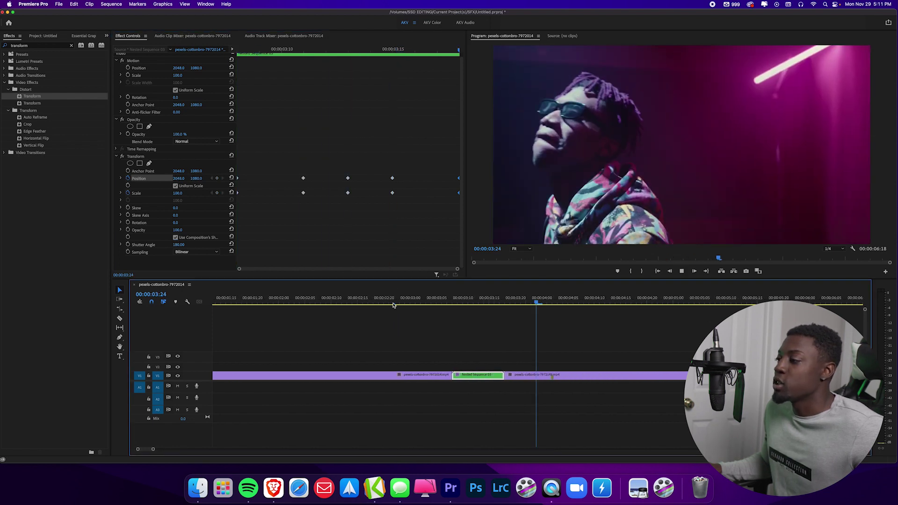
{"action": "left_click", "coordinate": [368, 303]}
{"action": "left_click_drag", "start_coordinate": [368, 303], "coordinate": [347, 303]}
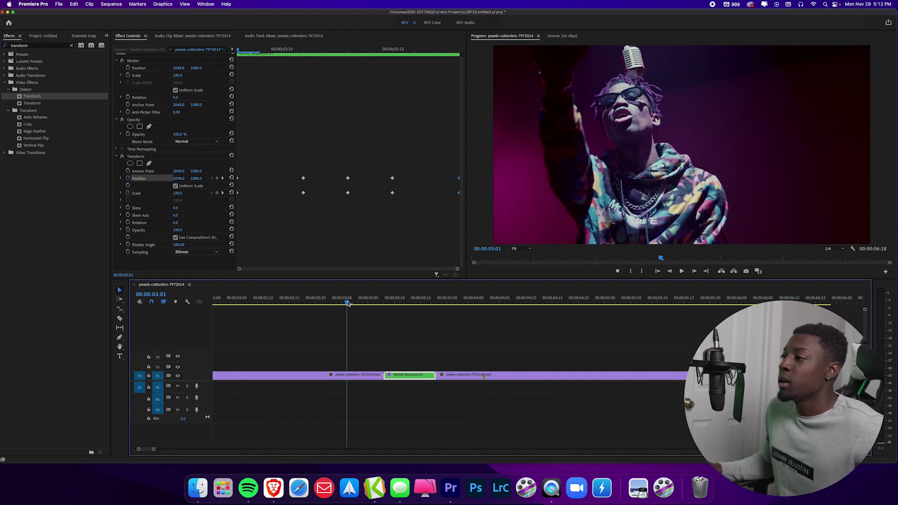
{"action": "key", "text": "space"}
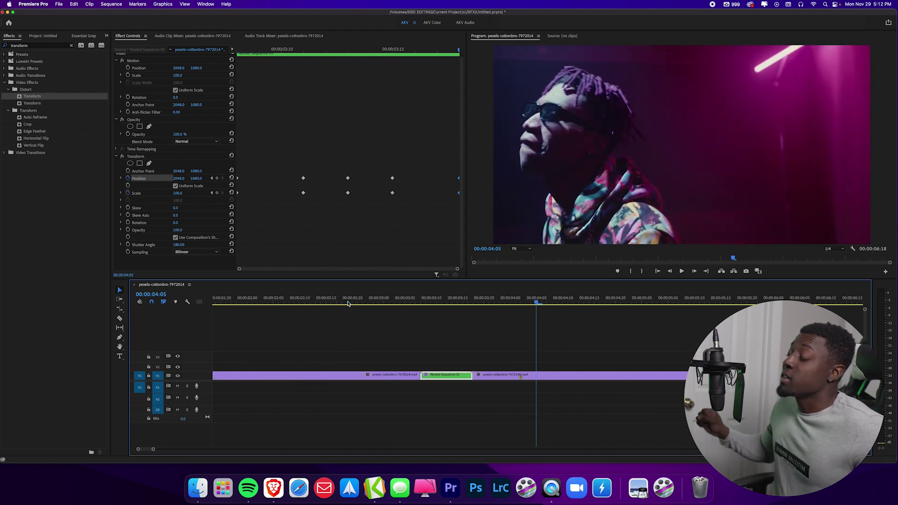